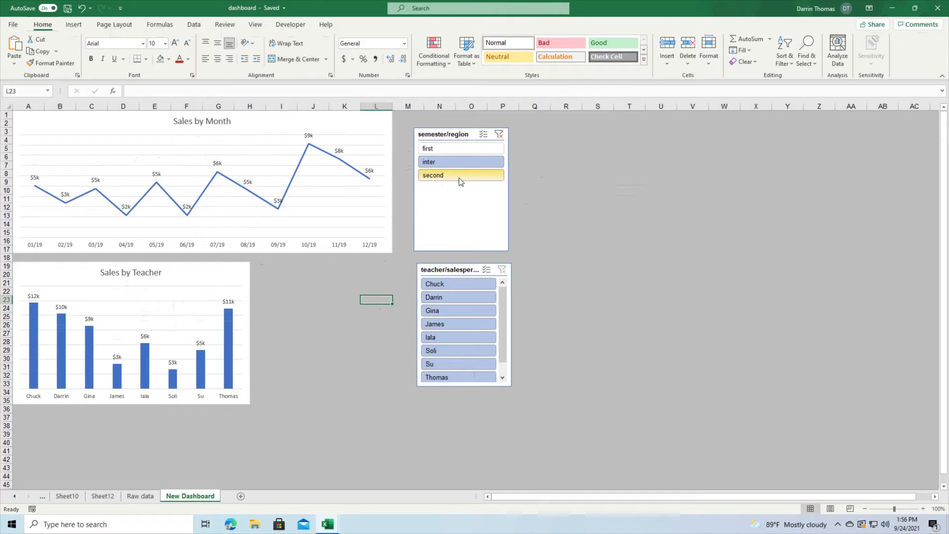
Step: Filter the dashboard's semester/region slicer to the first and inter semesters, leaving second out
left_click(460, 179)
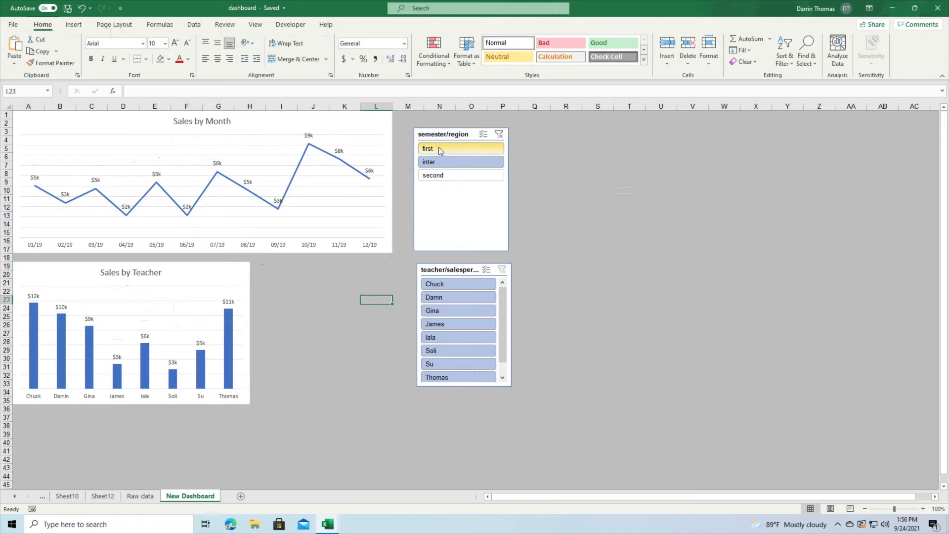
left_click(447, 175)
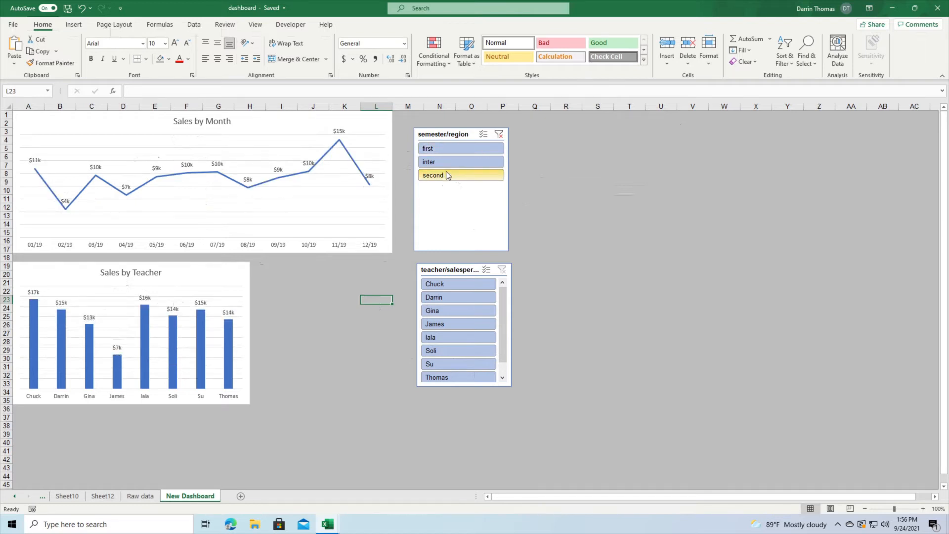
left_click(447, 175)
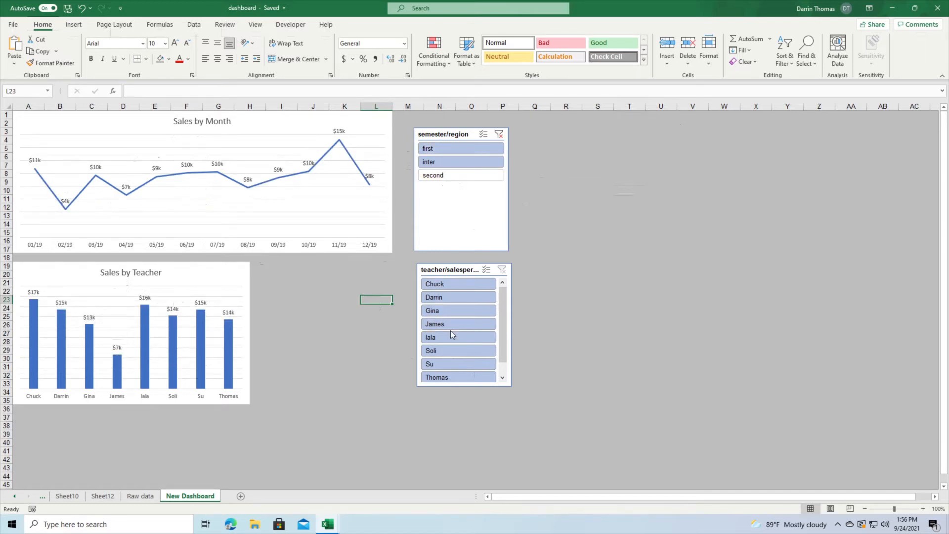
Step: Filter the dashboard's teacher/salesperson slicer to the fourth and fifth listed teachers together
left_click(436, 325)
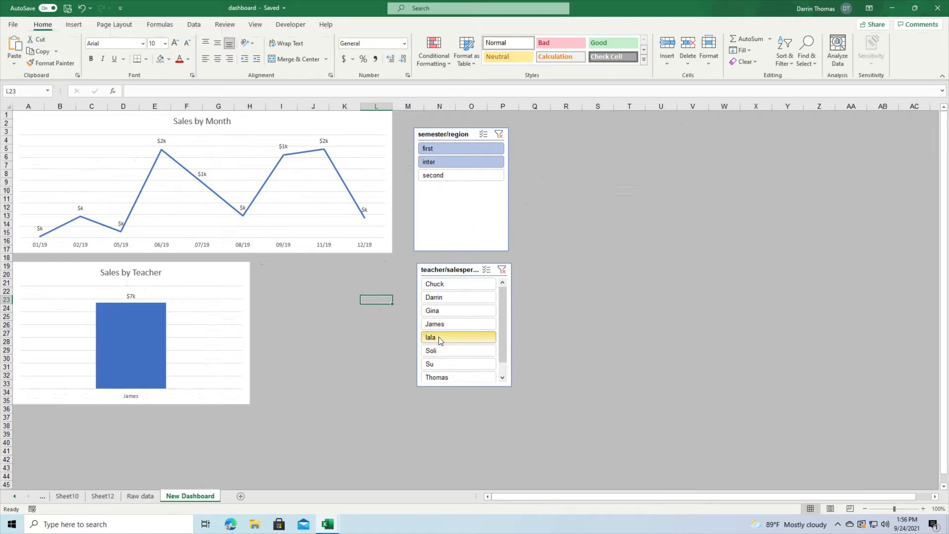
left_click(438, 337)
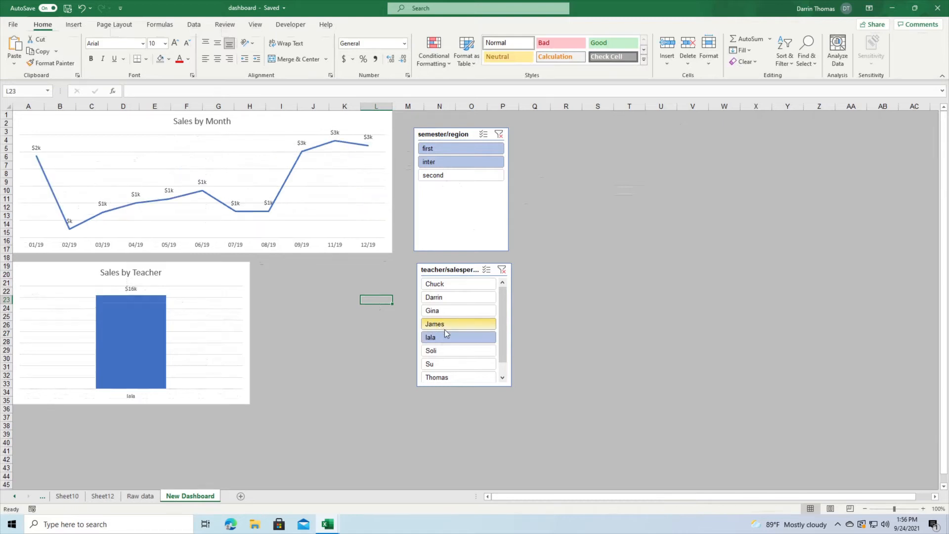
left_click(439, 327, "ctrl")
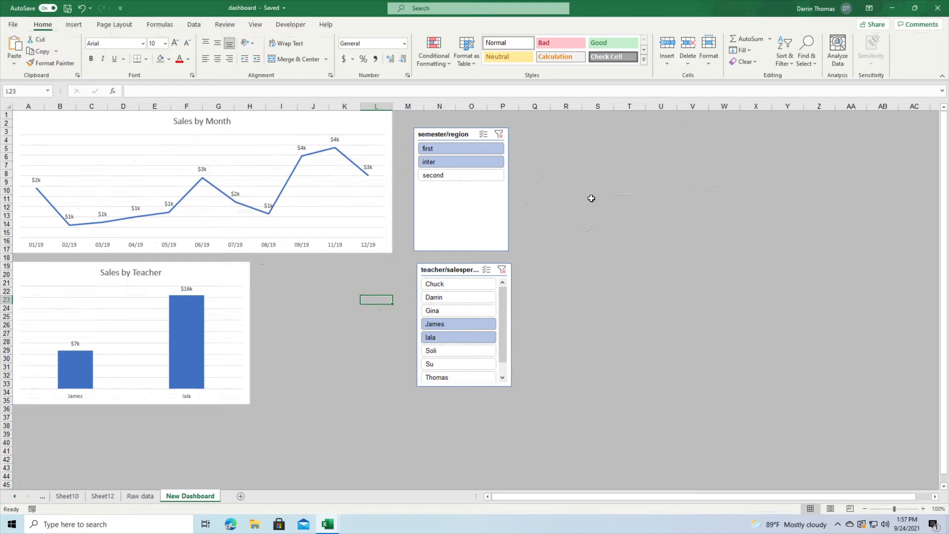
Step: Switch to the dashboard raw workbook, close the shape formatting pane, and create a PivotTable from Table1 on a new worksheet
key("alt+Tab")
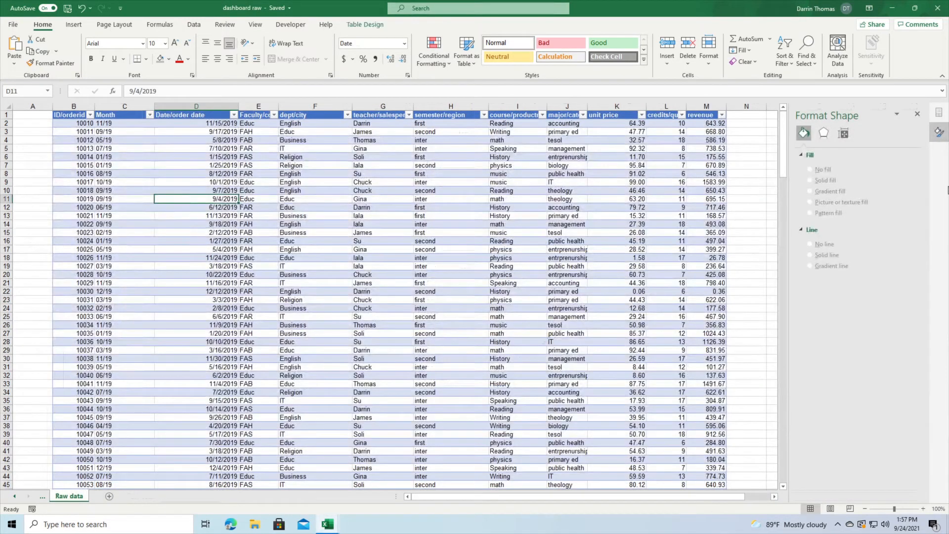
left_click(916, 114)
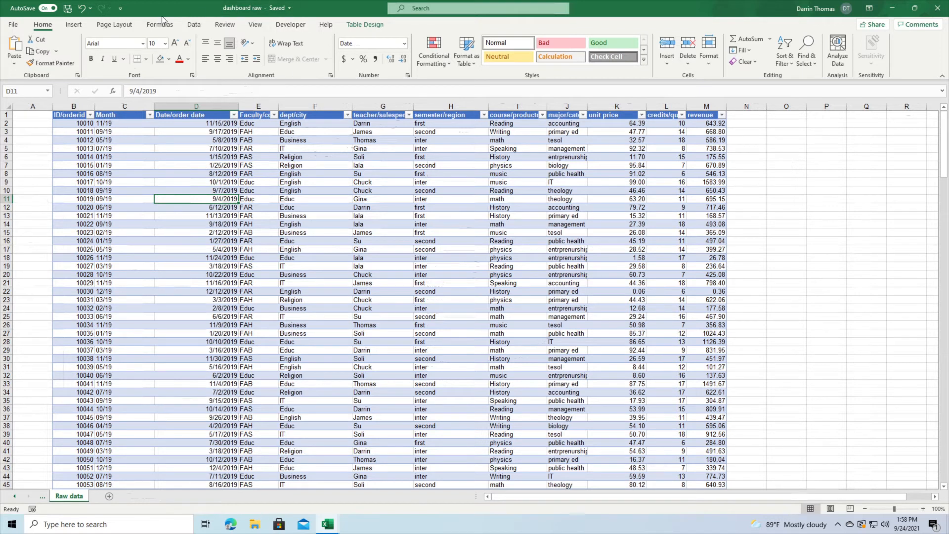
left_click(73, 26)
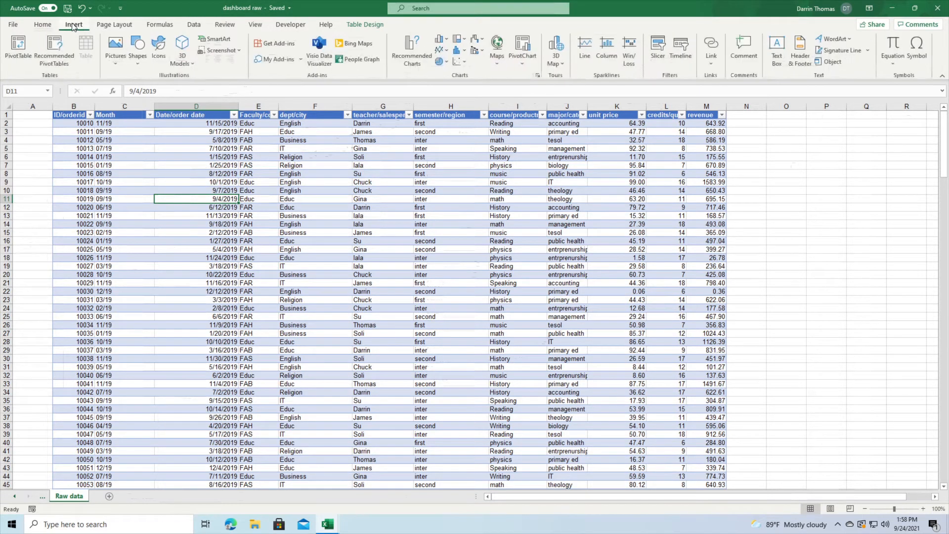
left_click(22, 46)
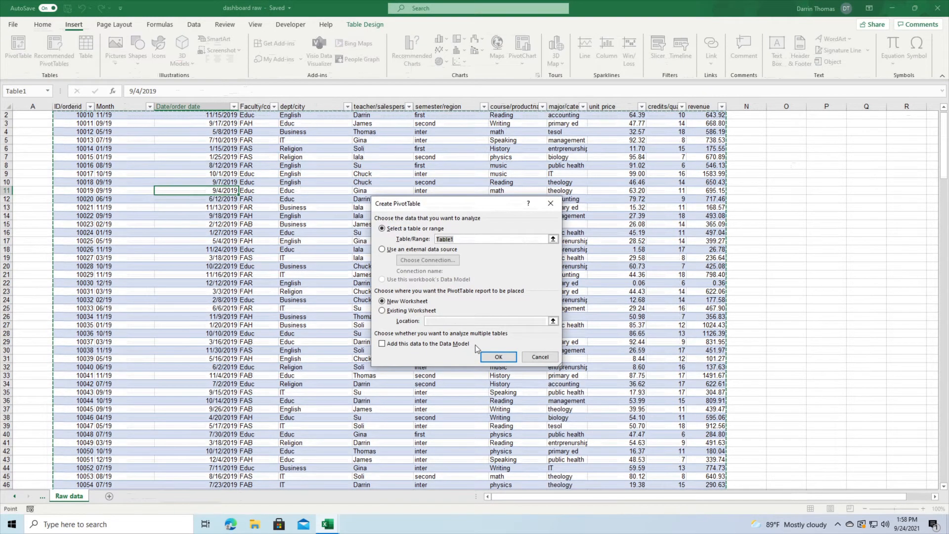
left_click(502, 359)
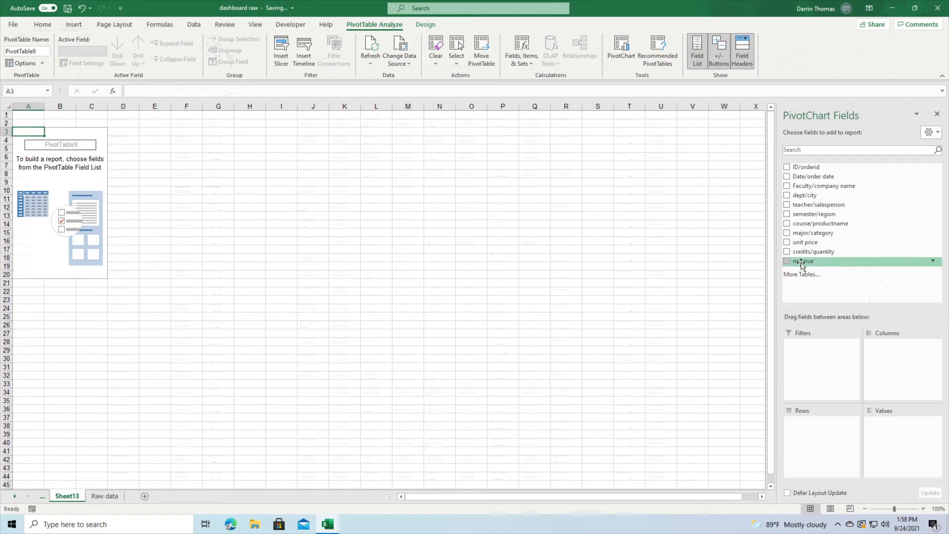
Step: Build the PivotTable with revenue as summed values and Month as rows, refreshing it to pick up the Month field
left_click_drag(801, 265, 894, 431)
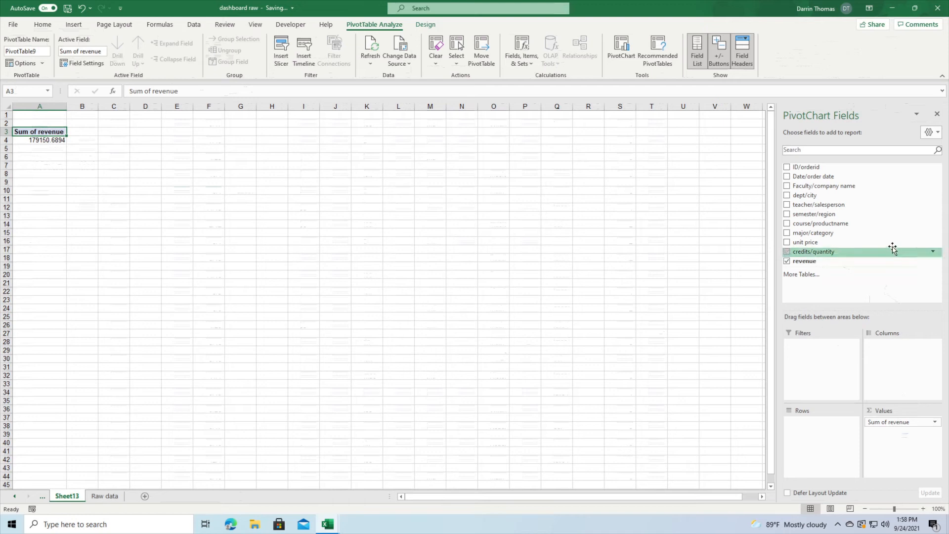
right_click(849, 214)
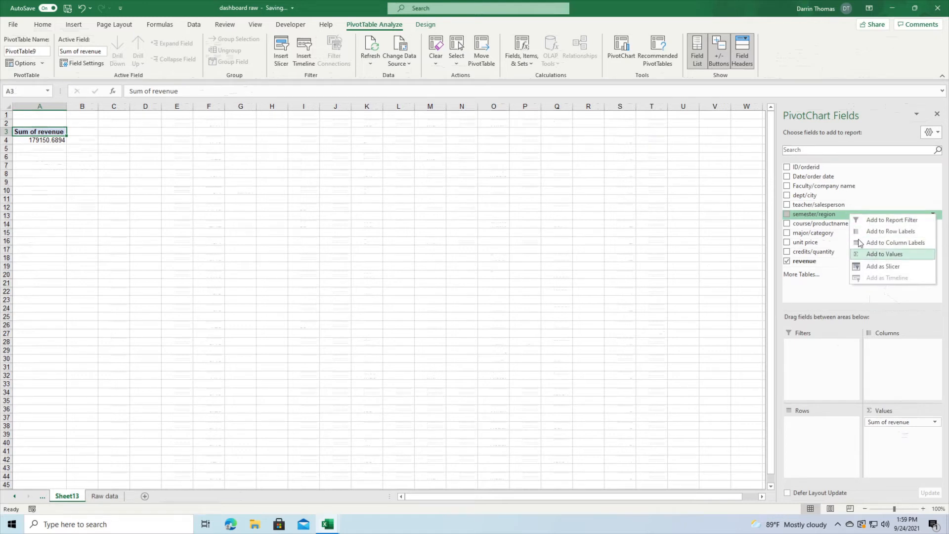
left_click(836, 218)
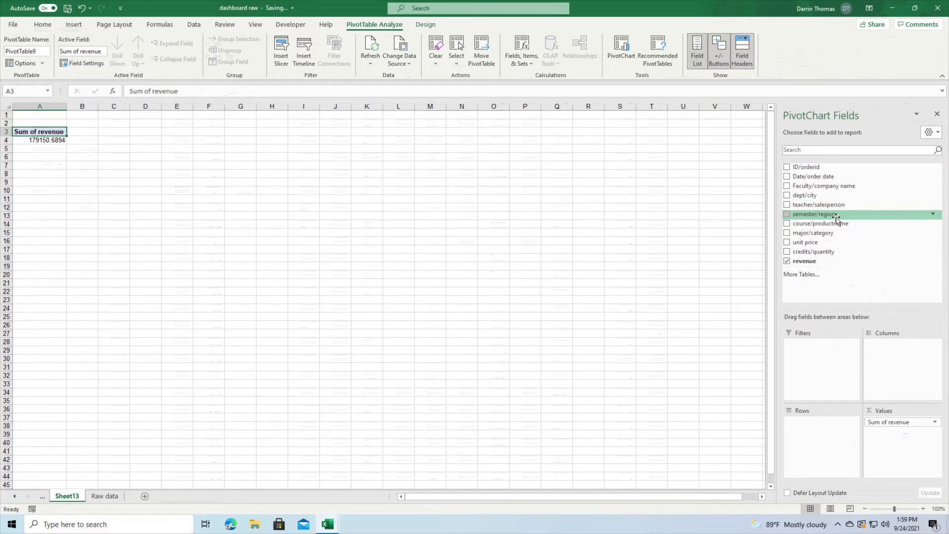
right_click(43, 146)
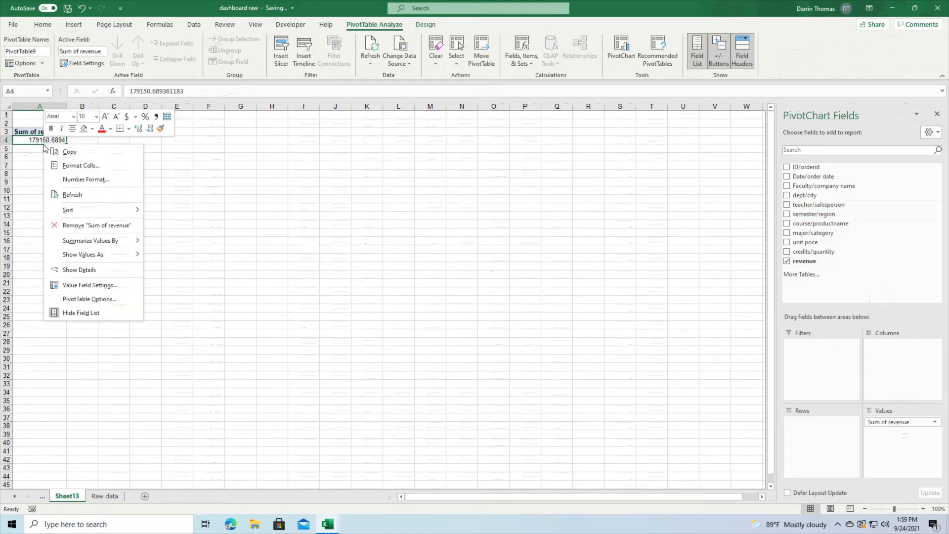
left_click(73, 193)
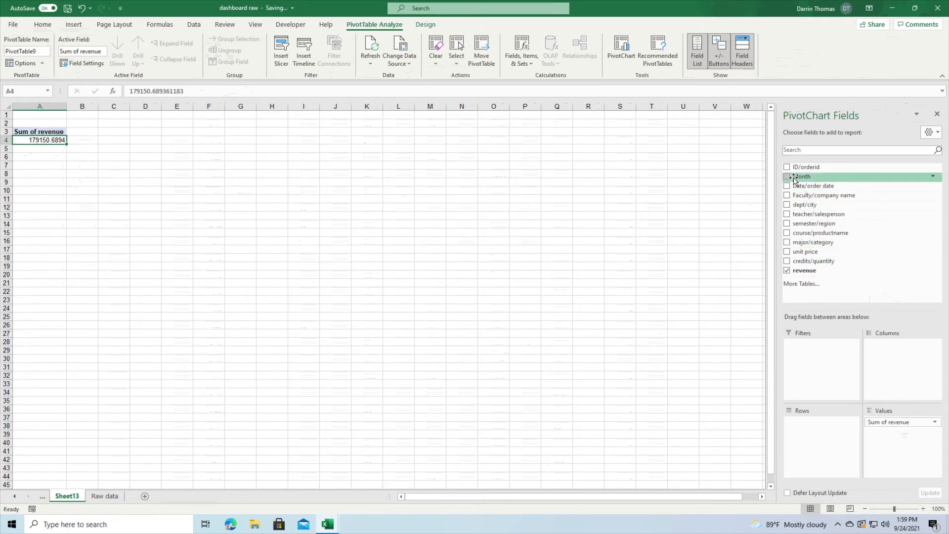
left_click_drag(800, 176, 817, 424)
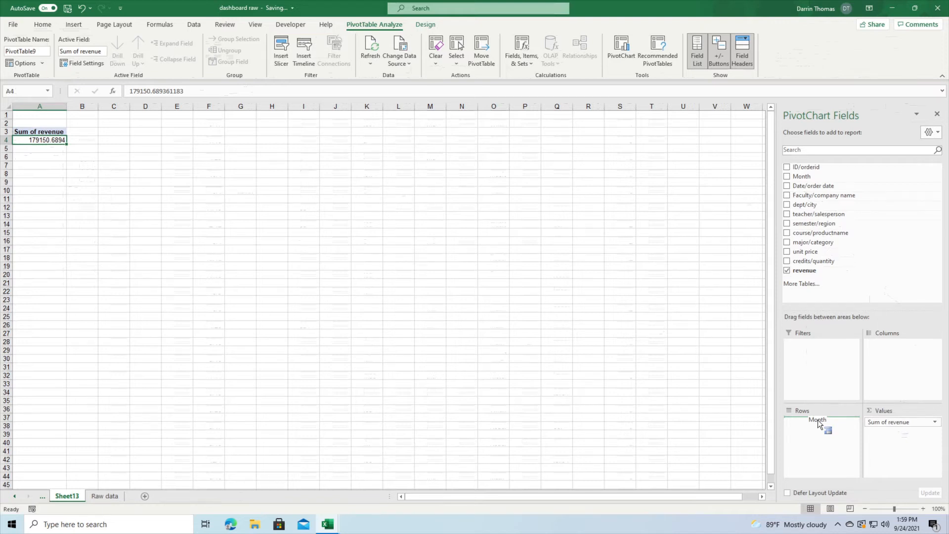
left_click_drag(818, 424, 818, 424)
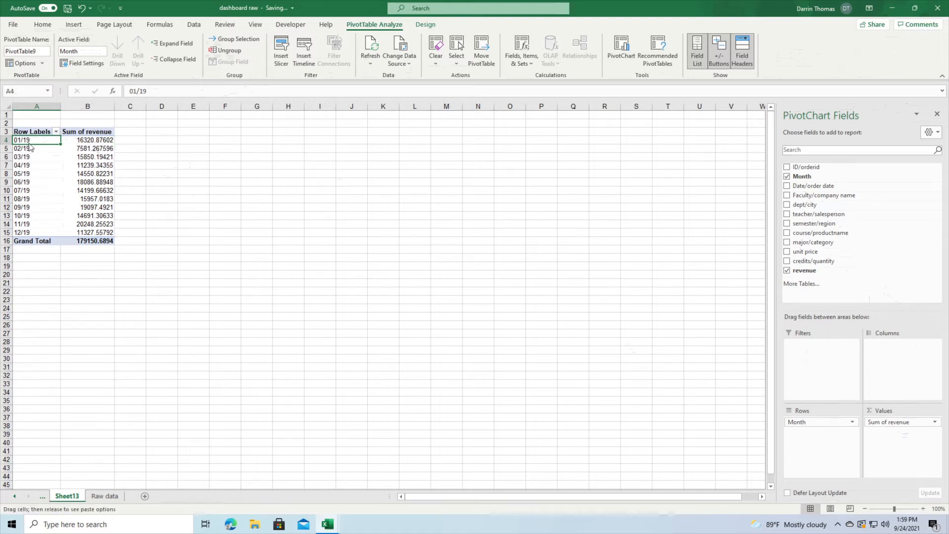
Step: Format the PivotTable's Sum of revenue values, including the grand total, to two decimal places
right_click(92, 164)
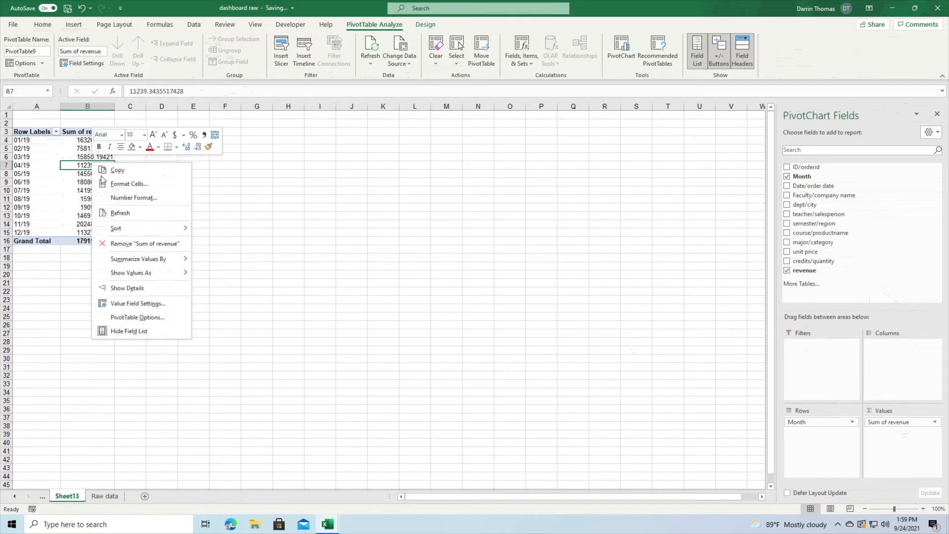
left_click(120, 208)
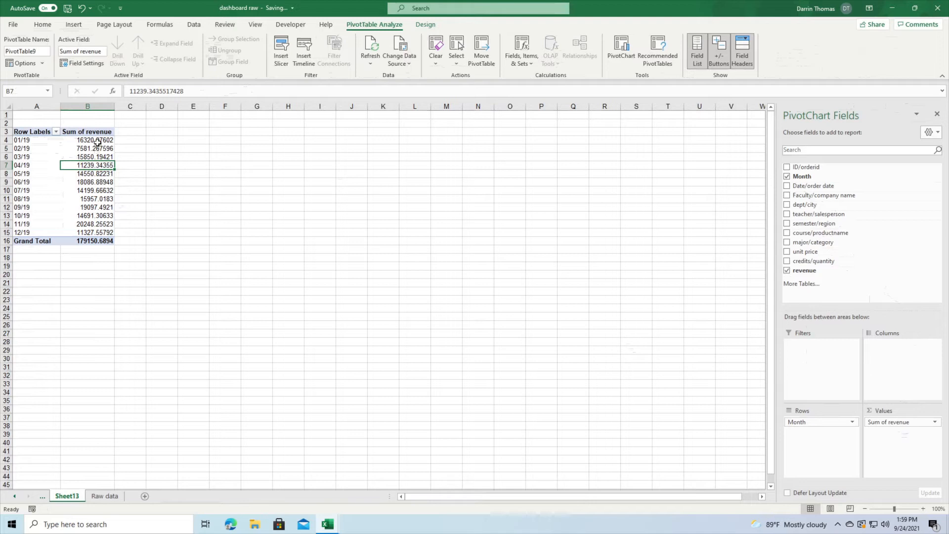
left_click_drag(97, 142, 96, 242)
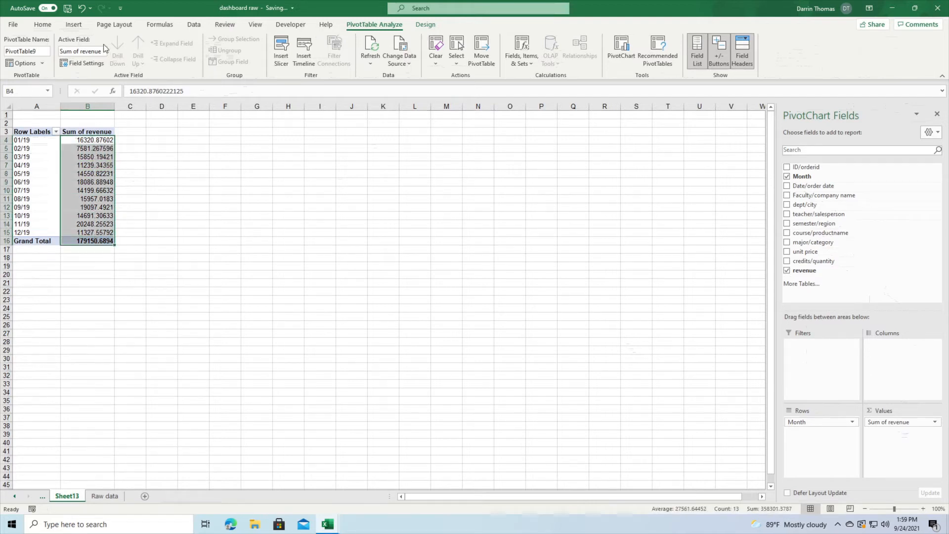
left_click(44, 25)
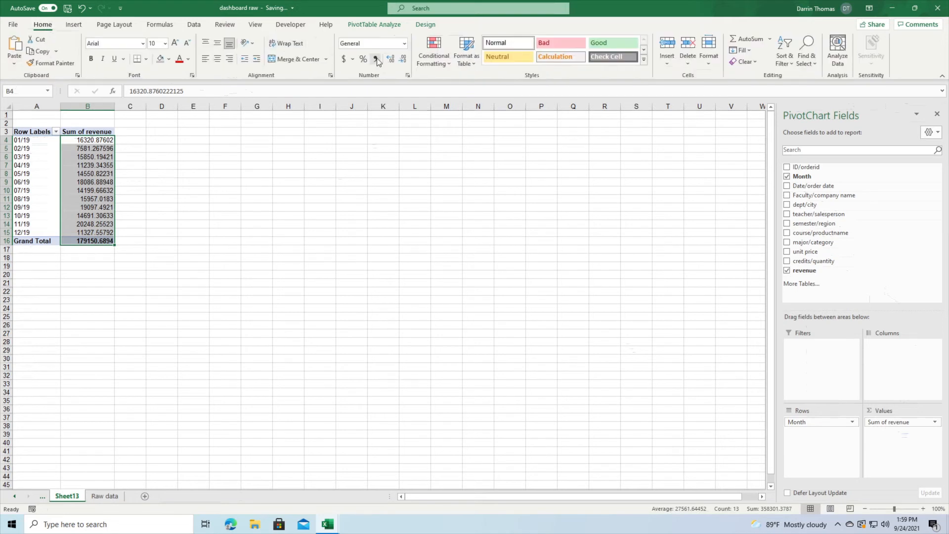
left_click(404, 60)
left_click(403, 60)
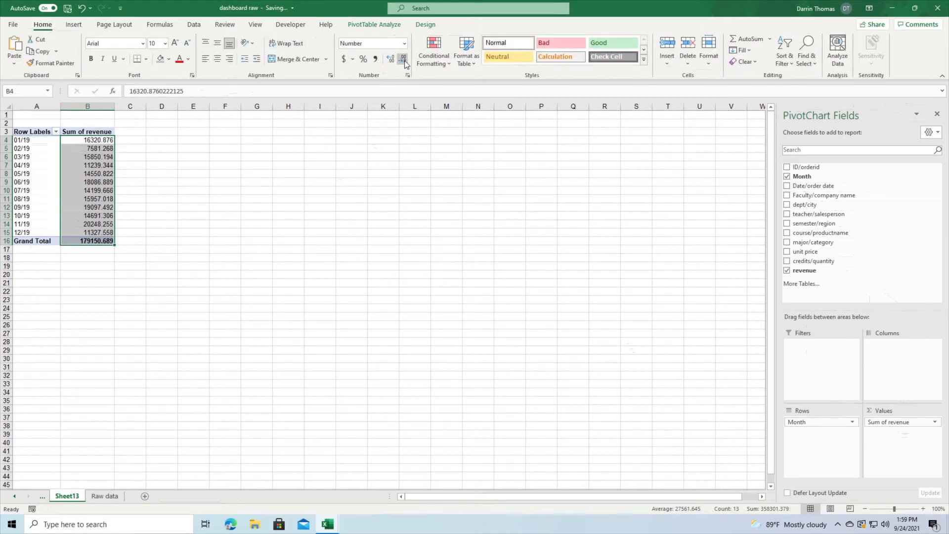
left_click(329, 158)
Step: Insert a Line PivotChart based on the monthly revenue PivotTable
left_click(28, 181)
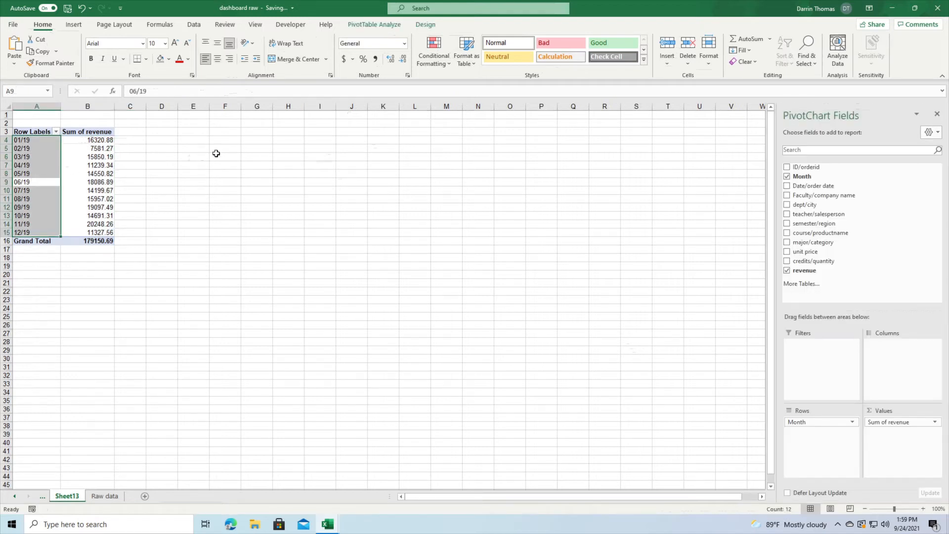
left_click(372, 24)
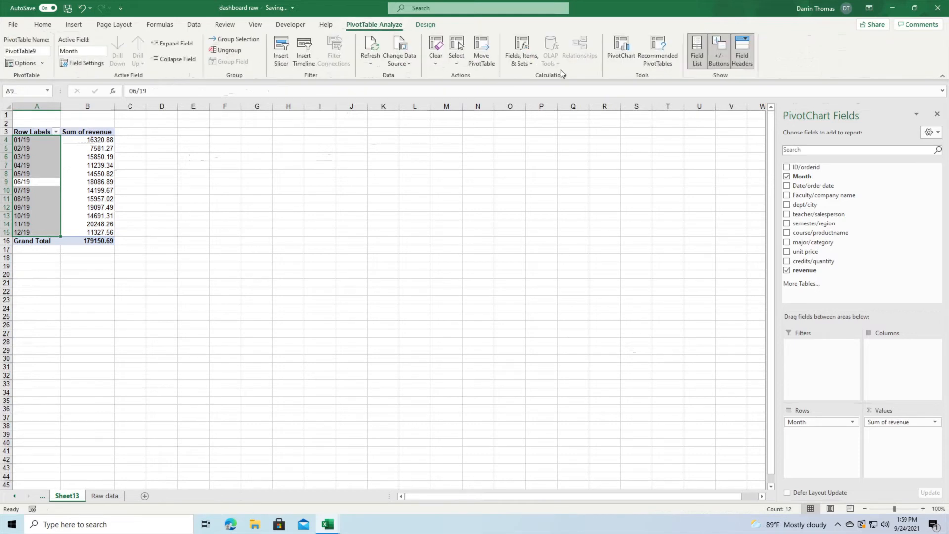
left_click(620, 51)
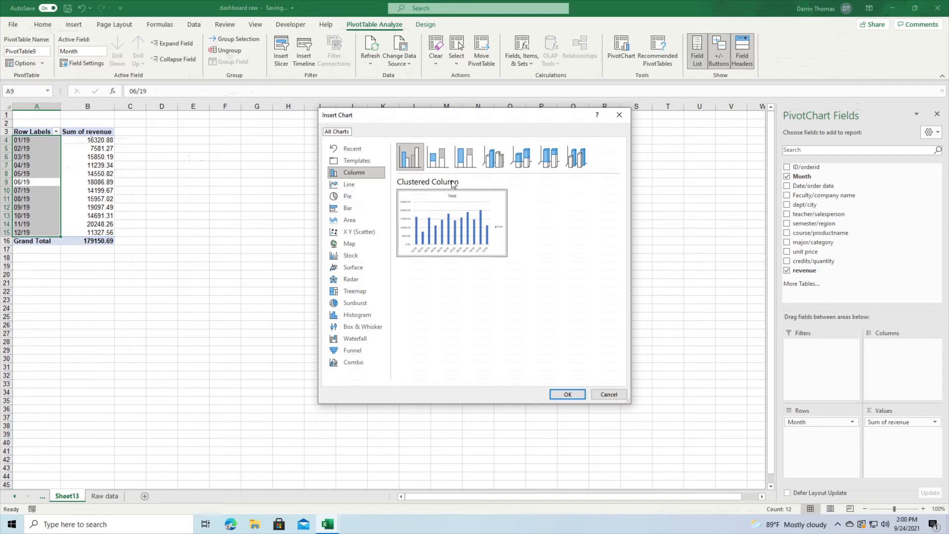
left_click(356, 185)
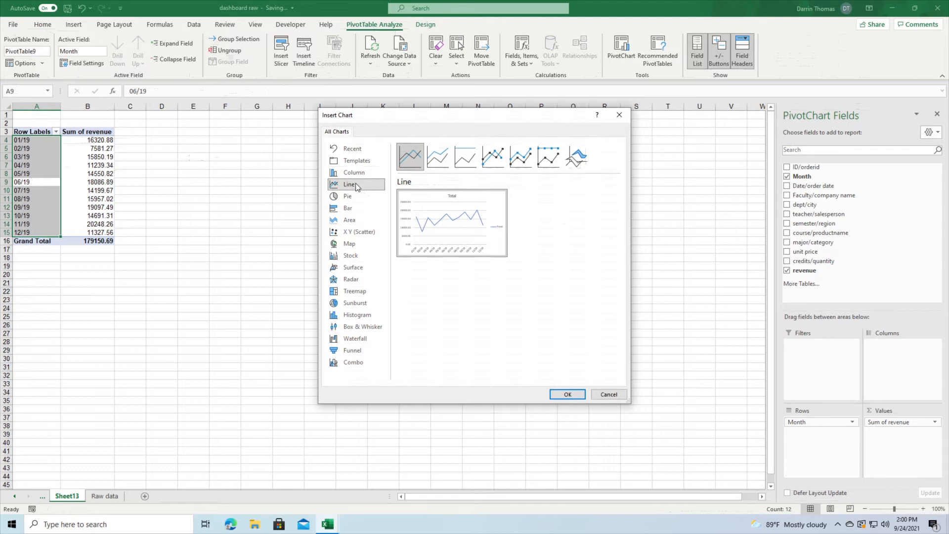
left_click(569, 394)
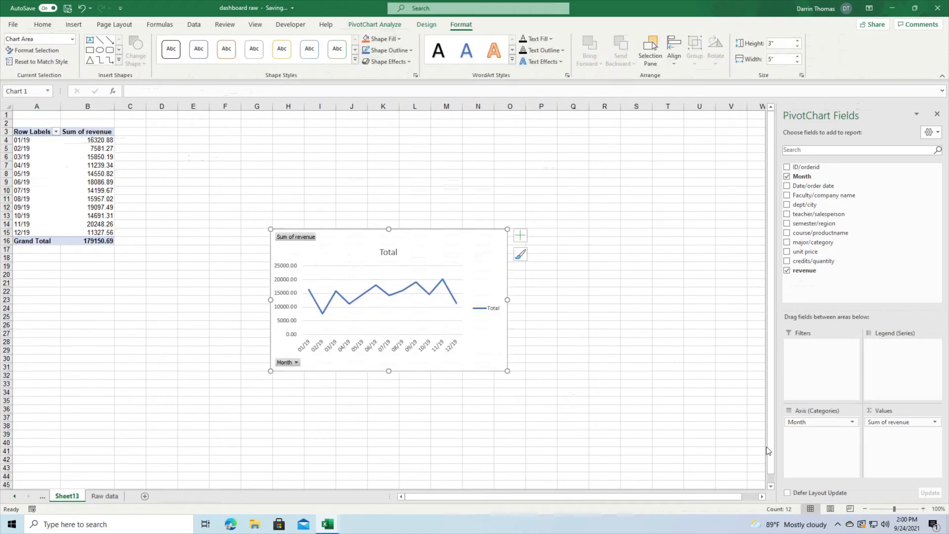
Step: Hide all field buttons on the monthly revenue line chart
left_click(923, 509)
left_click(922, 509)
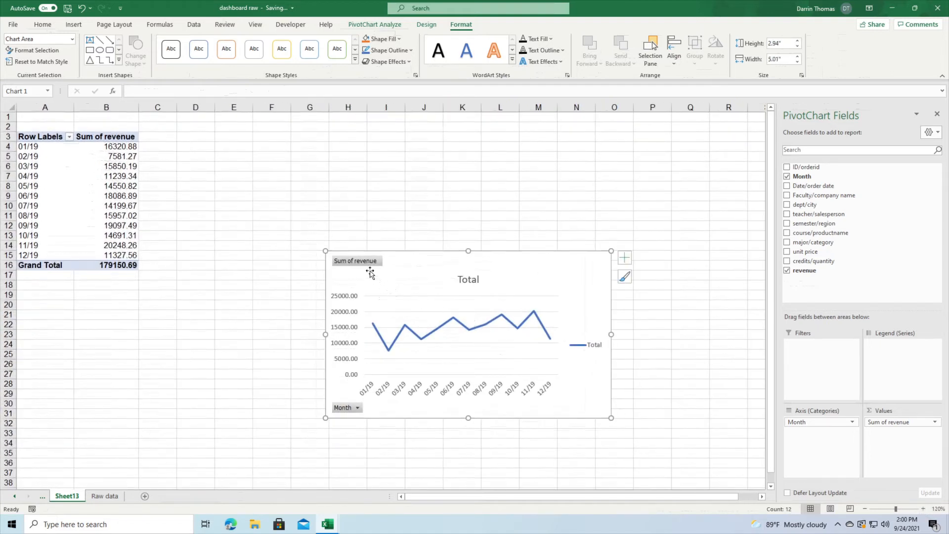
right_click(358, 264)
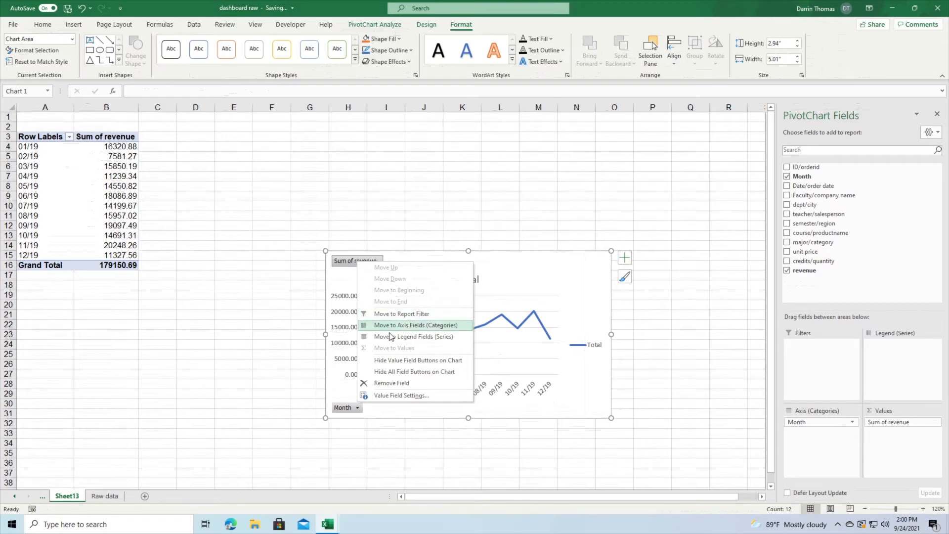
left_click(403, 374)
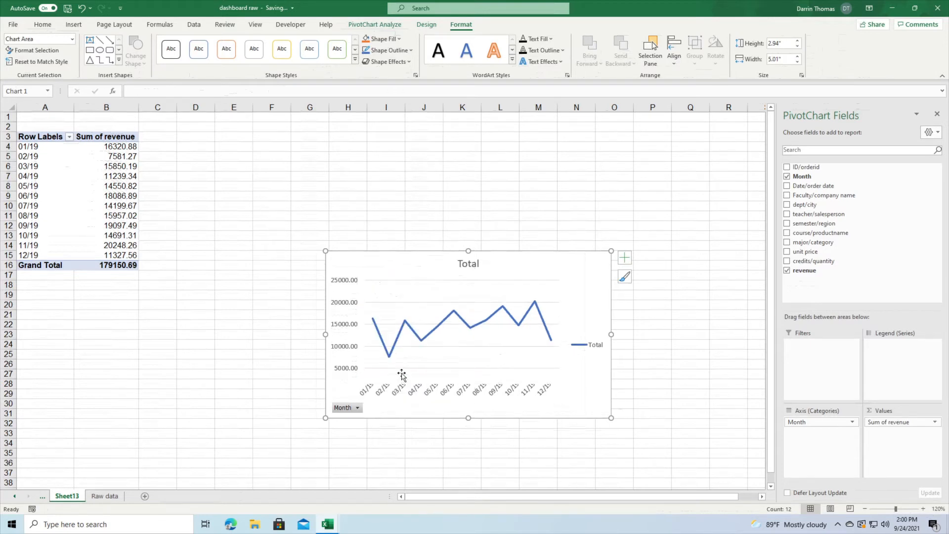
Step: Delete the vertical value axis and the legend from the monthly revenue line chart
left_click(351, 350)
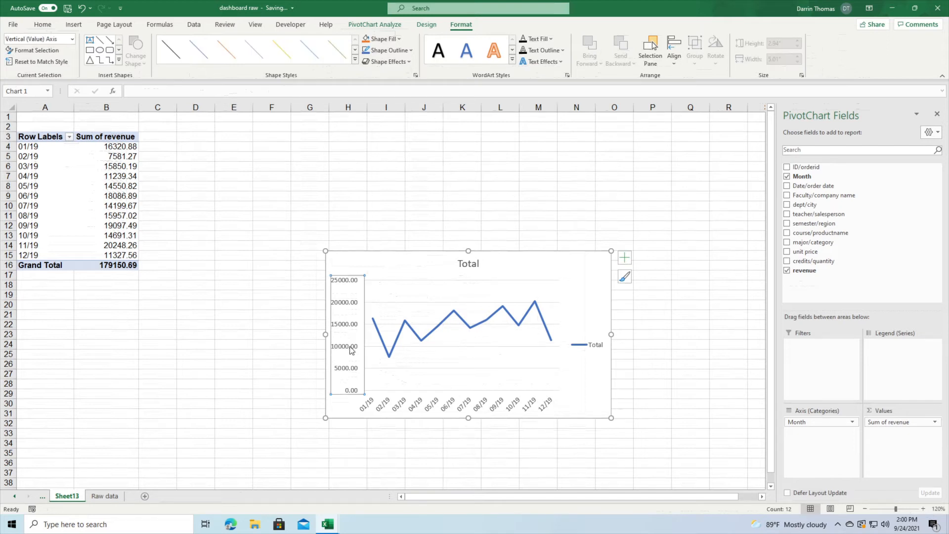
key("Delete")
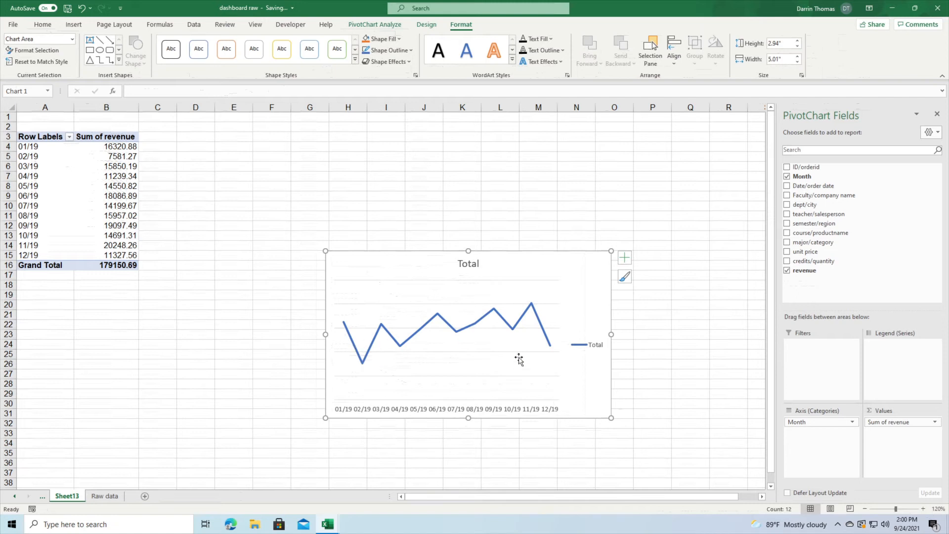
left_click(594, 348)
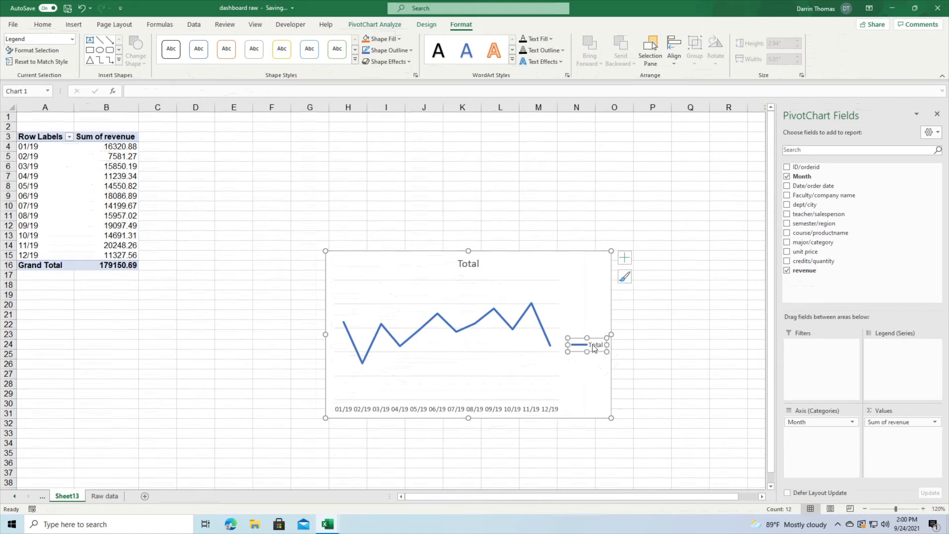
key("Delete")
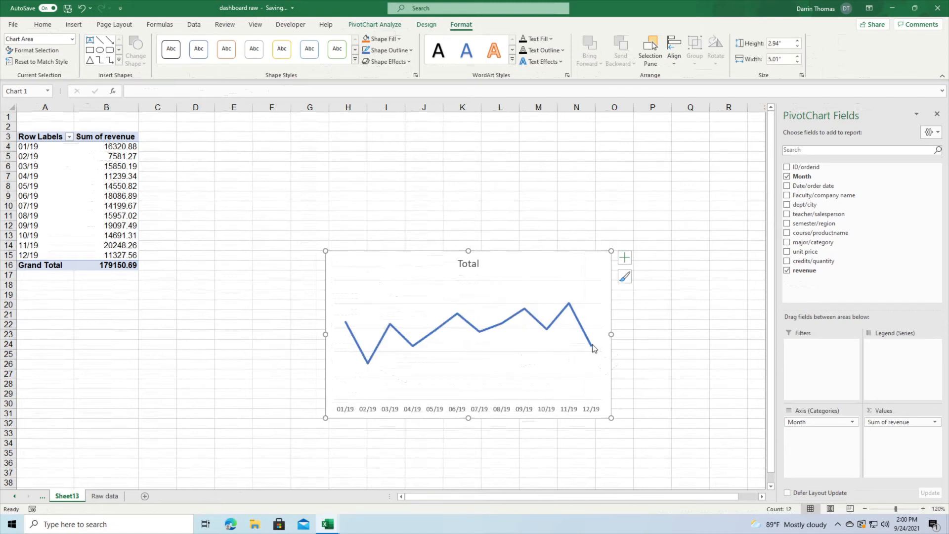
Step: Change the title of the monthly revenue line chart to Sales by Month
double_click(470, 265)
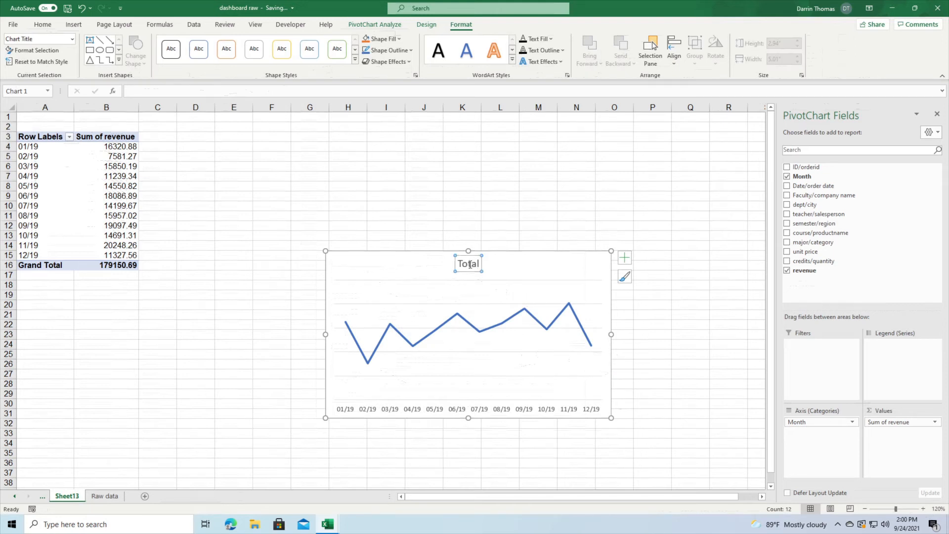
double_click(469, 265)
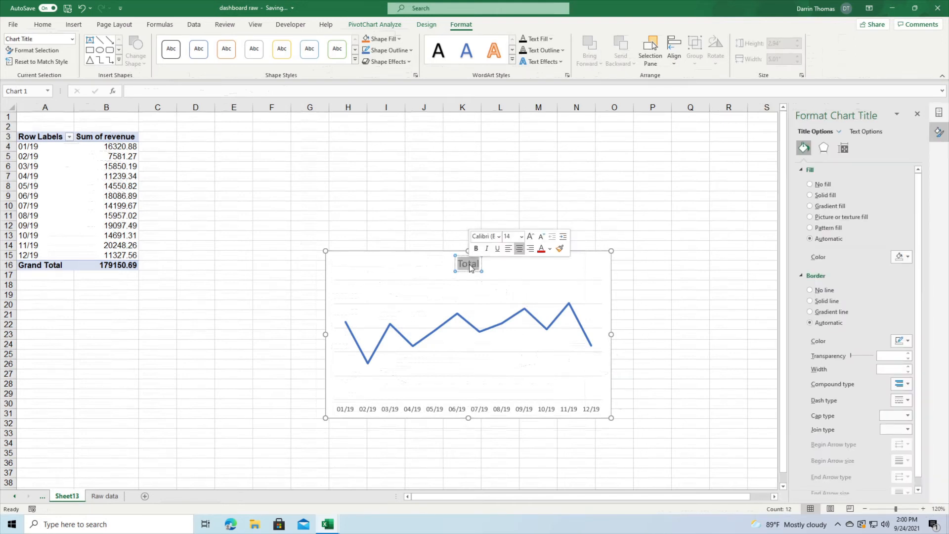
type("Sales by Month")
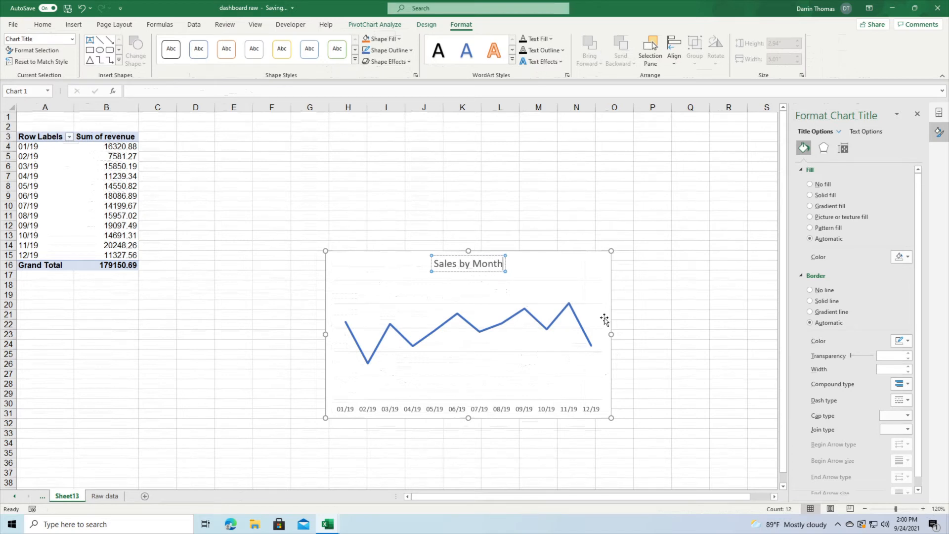
left_click(655, 324)
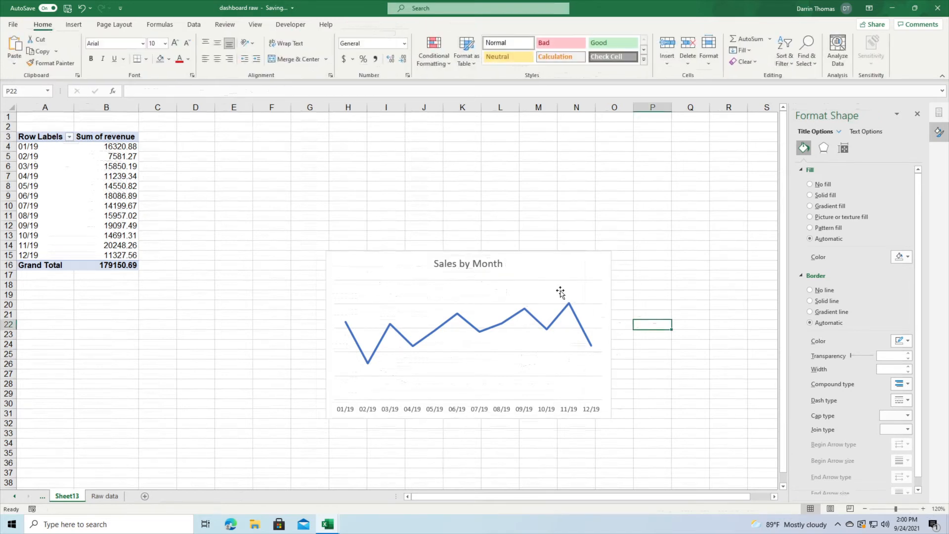
Step: Resize the Sales by Month chart to 3" high and 8" wide and move it up closer to the PivotTable
left_click(556, 271)
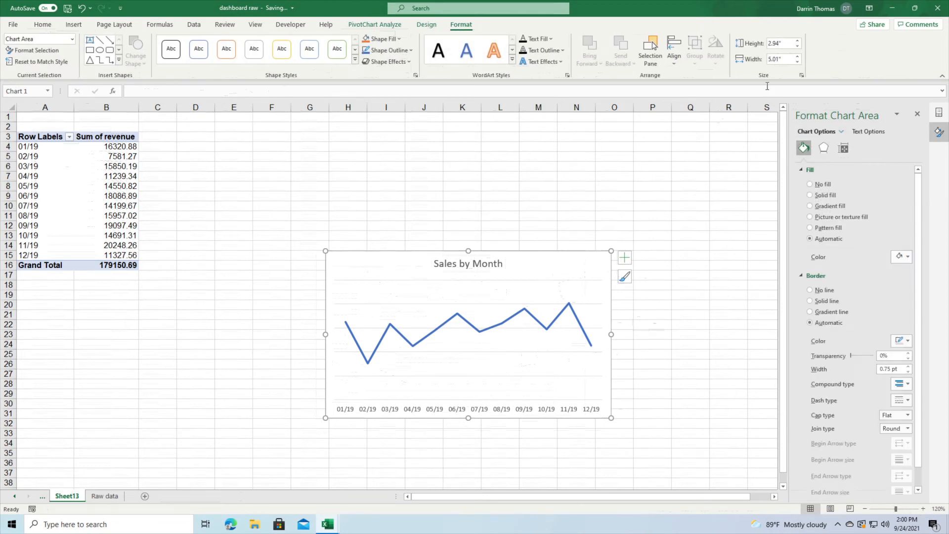
left_click(790, 45)
type("3")
key("Tab")
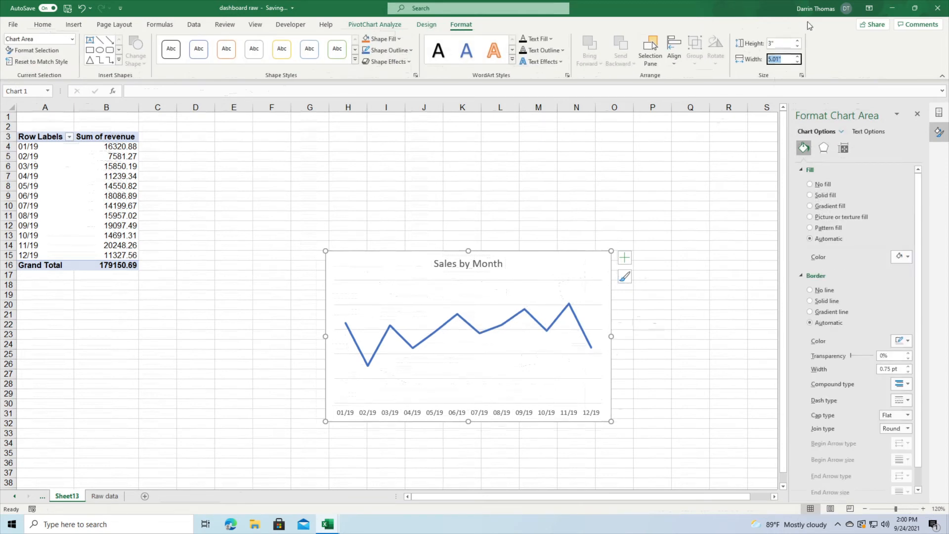
type("8")
key("Return")
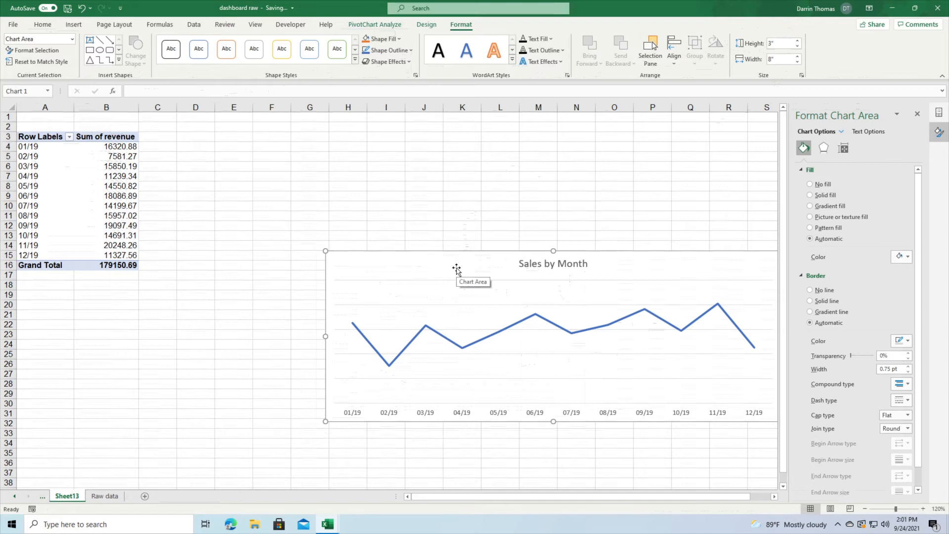
left_click_drag(455, 268, 354, 173)
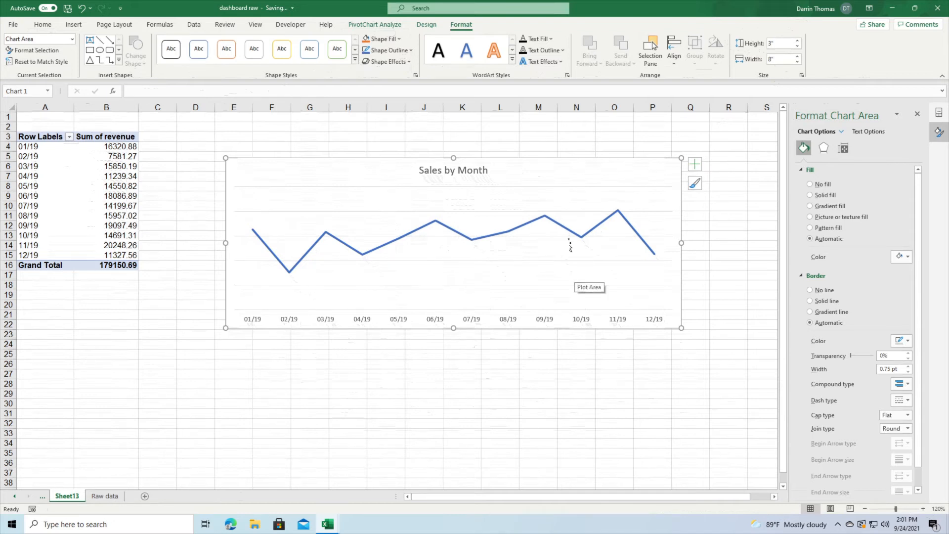
mouse_move(612, 216)
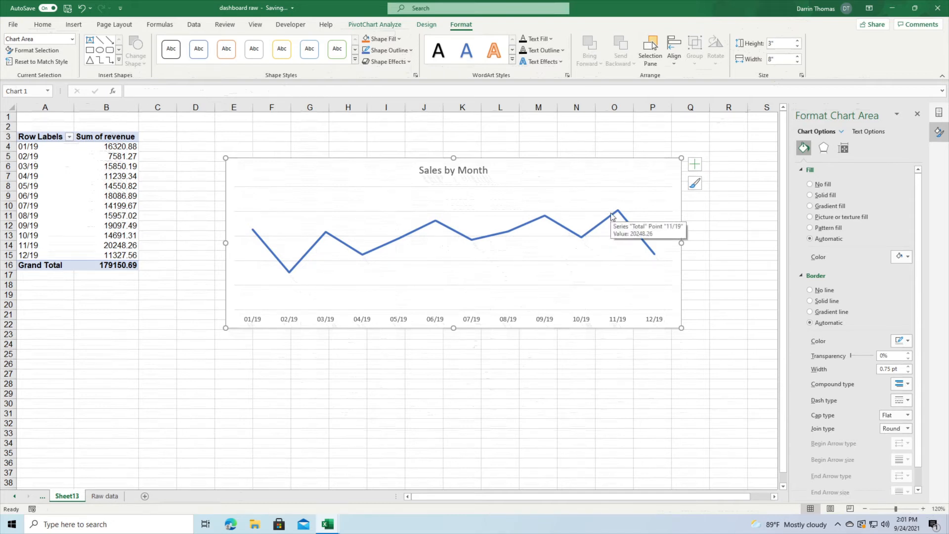
Step: Add a new worksheet and fill all its cells with a grey background color
left_click(144, 496)
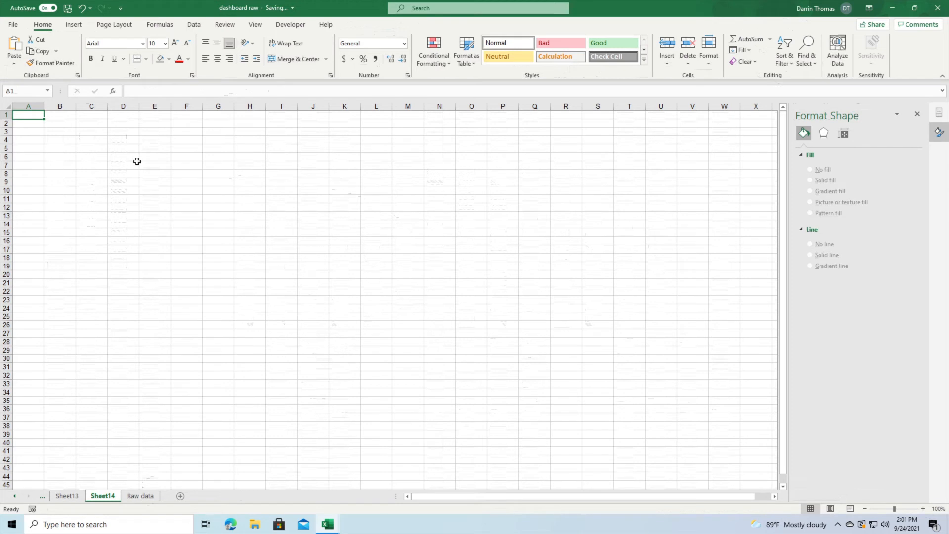
key("ctrl+a")
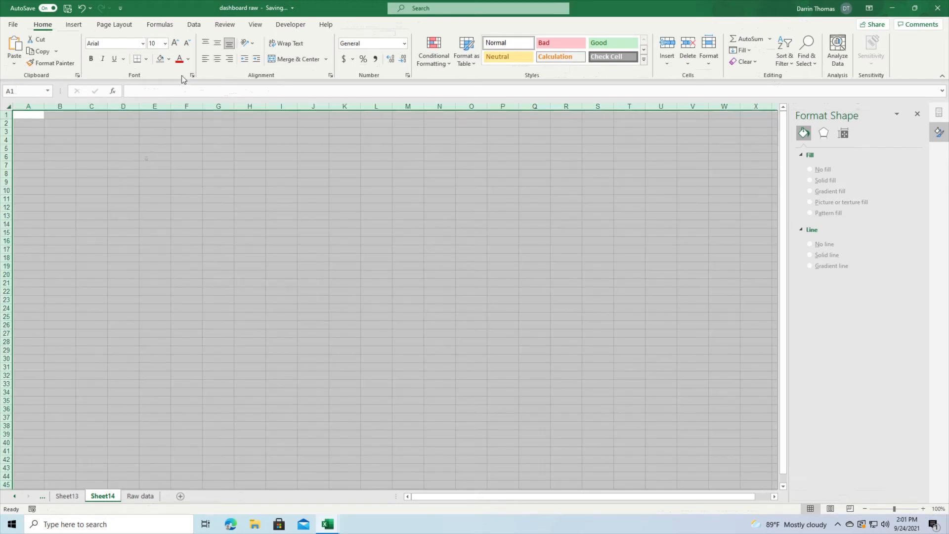
left_click(169, 59)
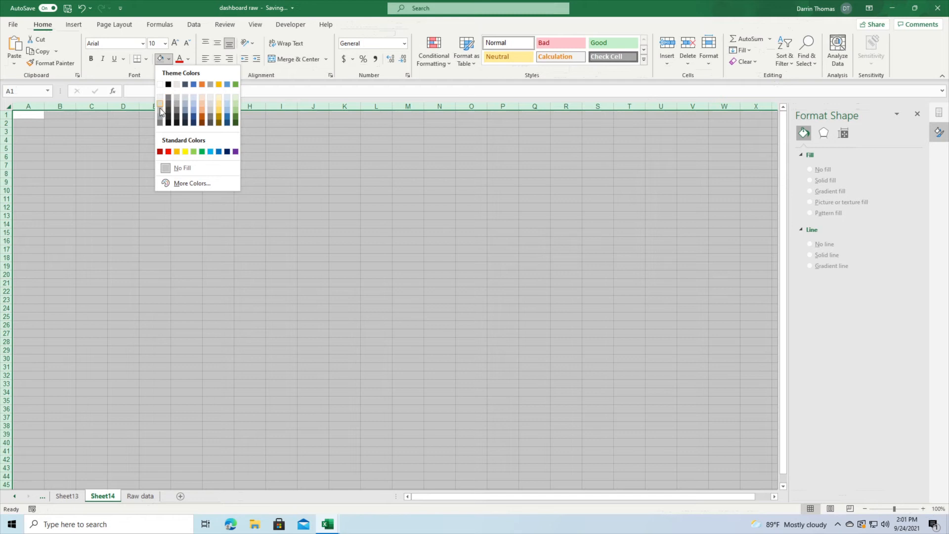
left_click(160, 111)
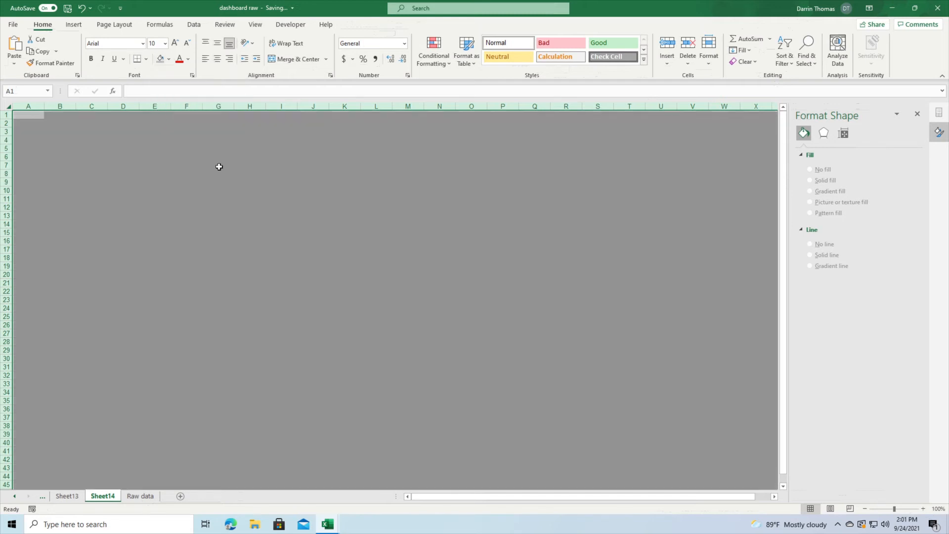
Step: Paste a copy of the Sales by Month chart at cell A1 of the new grey worksheet
left_click(917, 114)
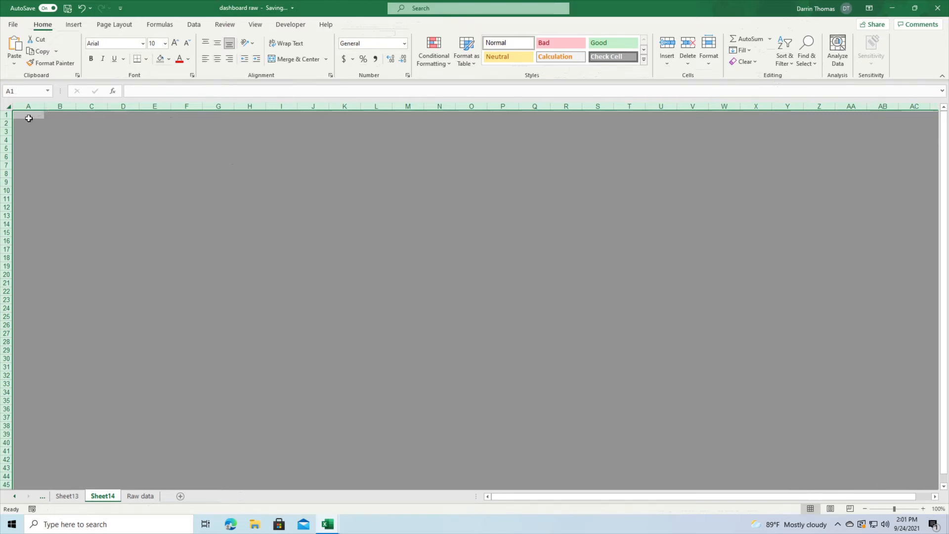
left_click(28, 118)
key("ctrl+v")
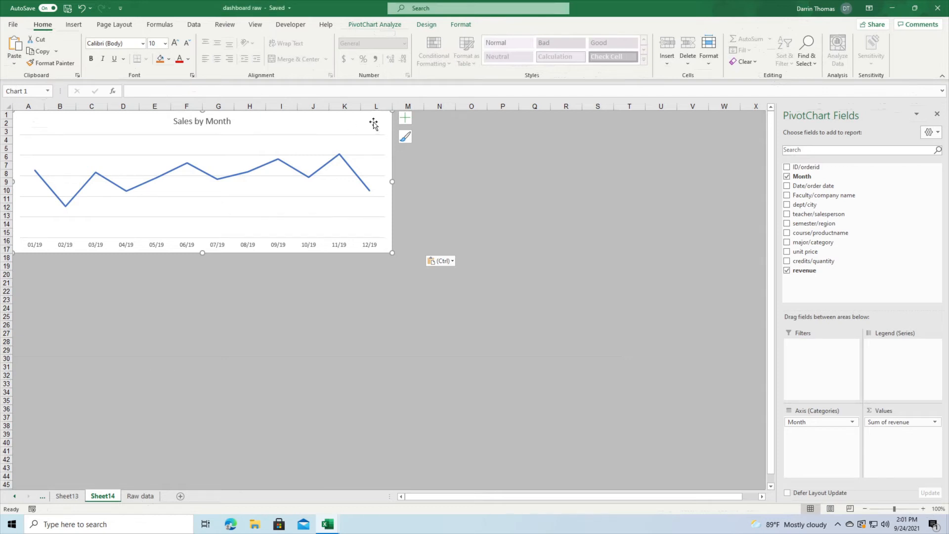
Step: Add data labels to the line in the pasted Sales by Month chart
left_click(406, 122)
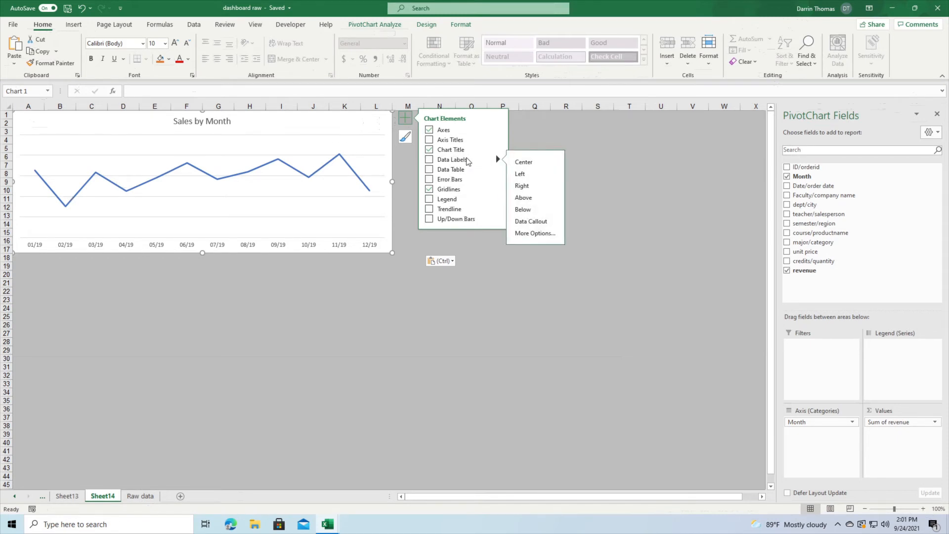
left_click(451, 160)
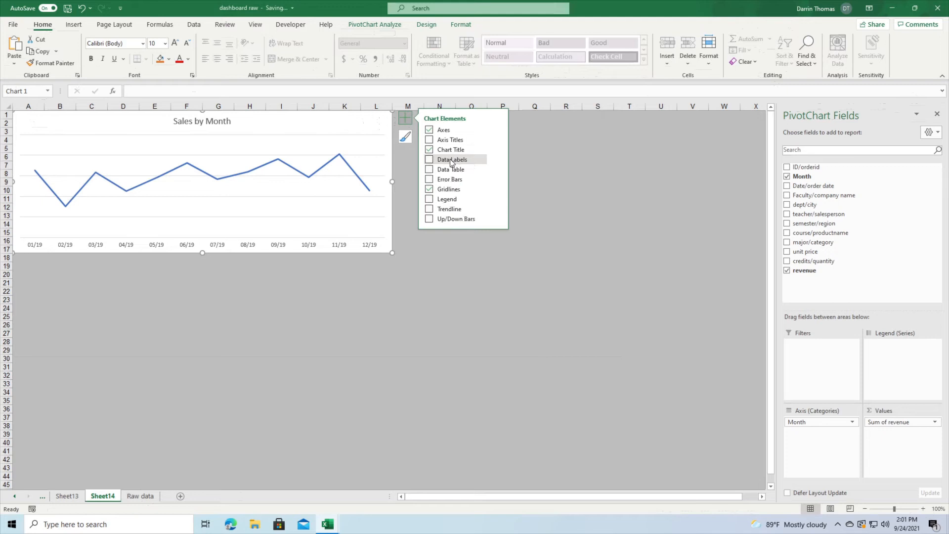
left_click(498, 159)
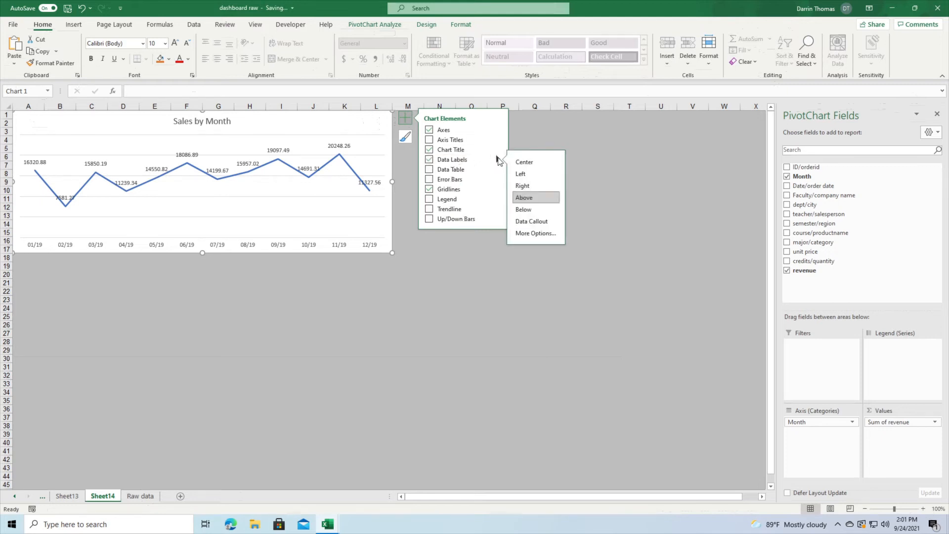
Step: Set the number format category of the Sales by Month chart's data labels to Currency
left_click(535, 232)
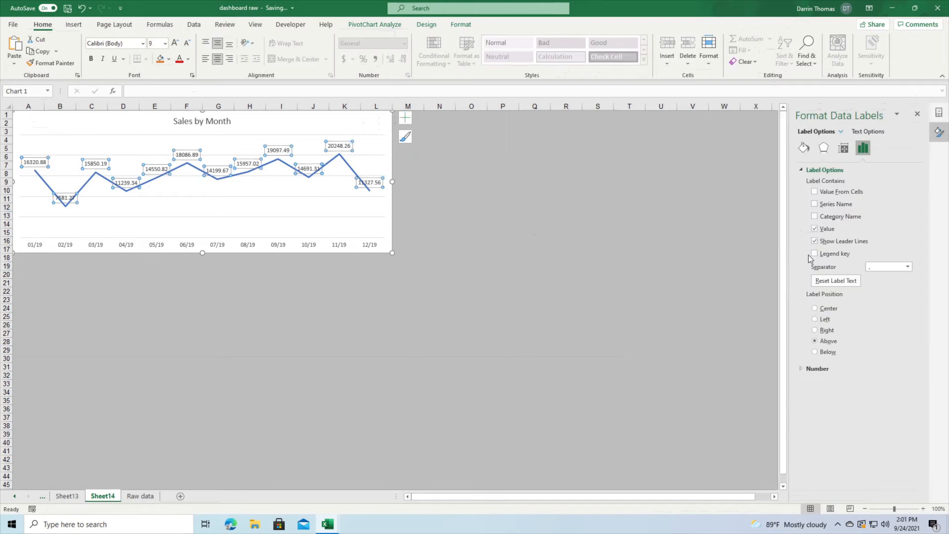
left_click(802, 369)
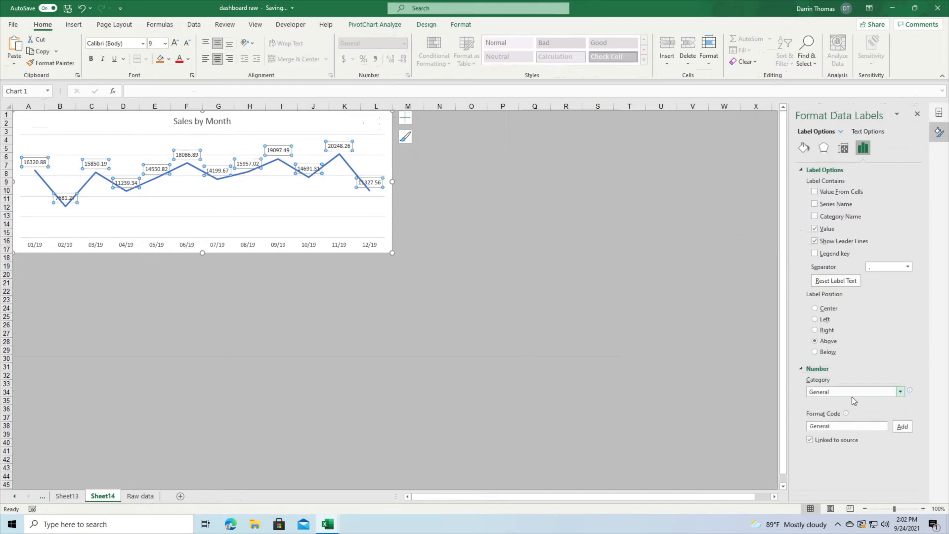
left_click(899, 391)
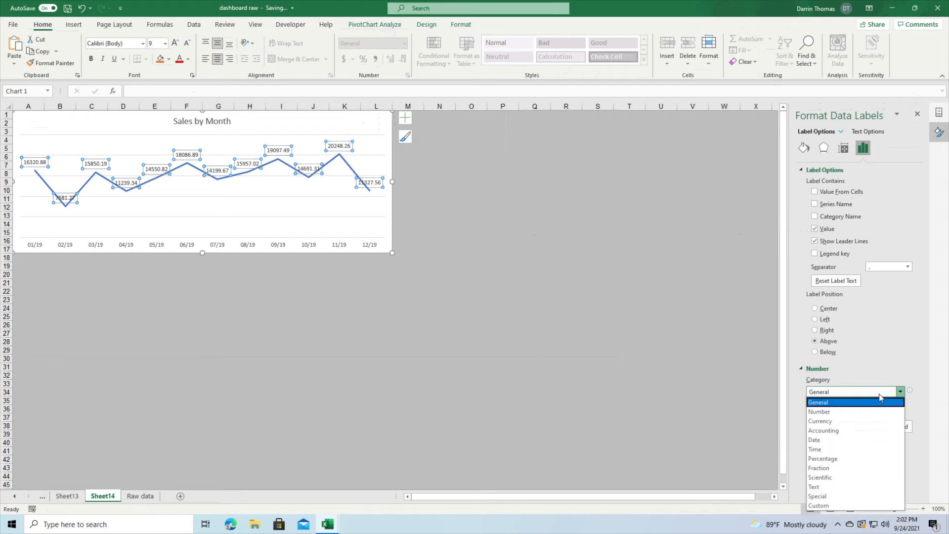
left_click(865, 423)
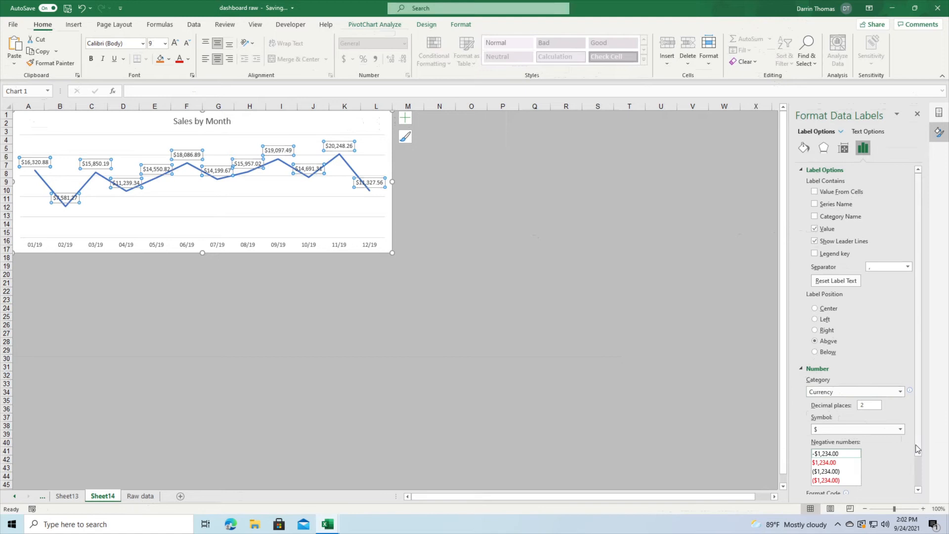
Step: Apply the custom format code $#,k to the data labels so revenue is shown in thousands
scroll(915, 444, "down", 2)
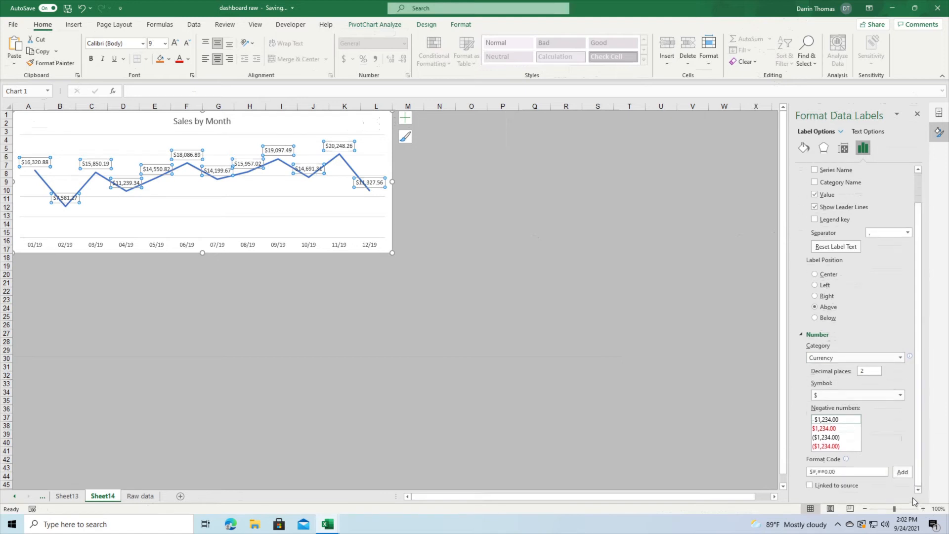
left_click(845, 472)
key("BackSpace")
key("BackSpace")
key("BackSpace")
key("BackSpace")
key("BackSpace")
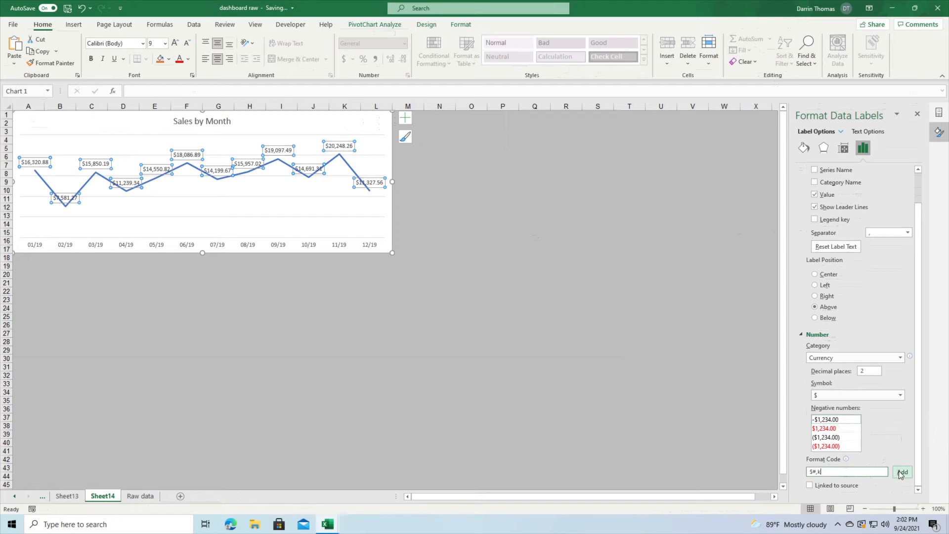
left_click(900, 474)
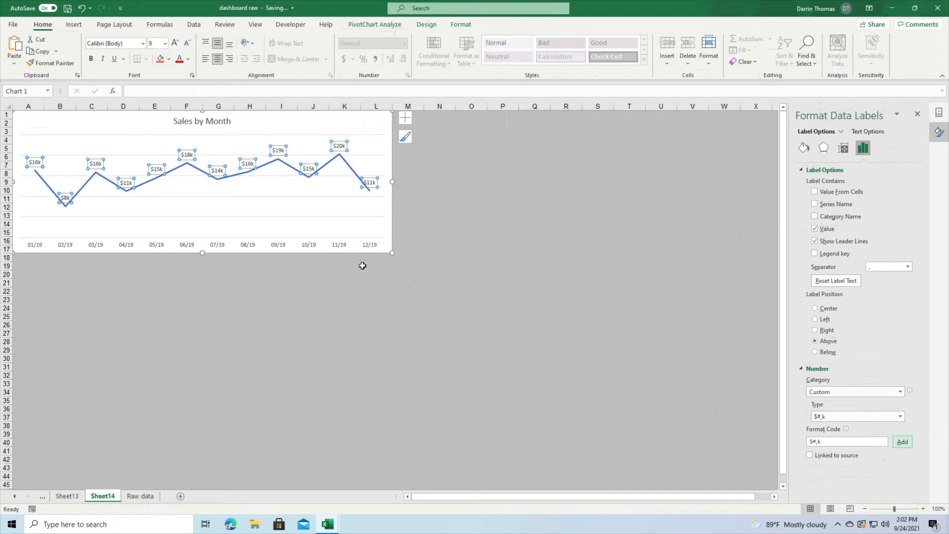
left_click(330, 312)
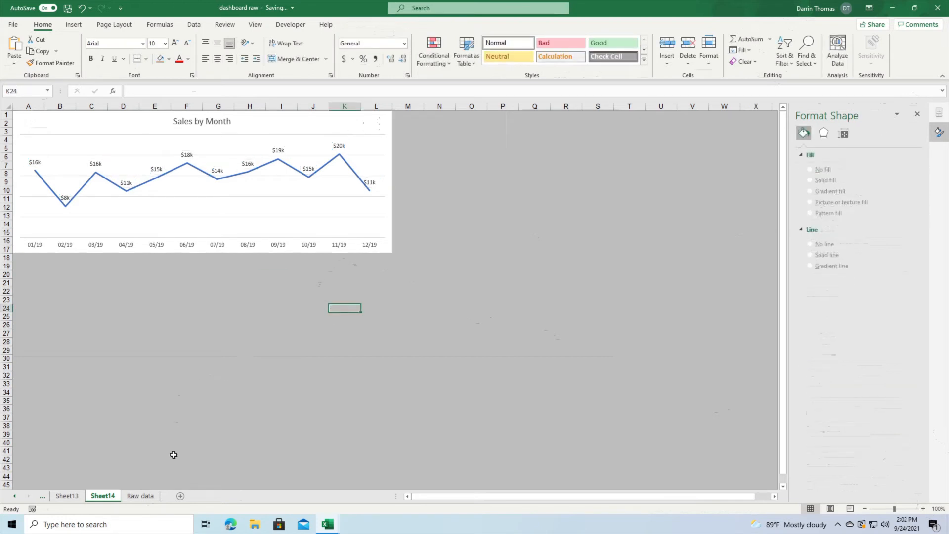
Step: Rename the grey worksheet holding the pasted chart as Dashboard
right_click(105, 497)
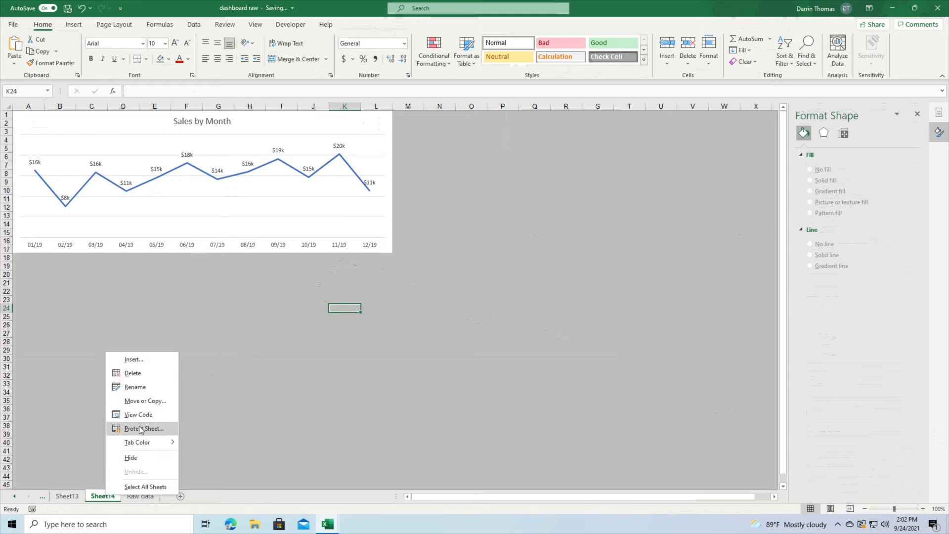
left_click(135, 387)
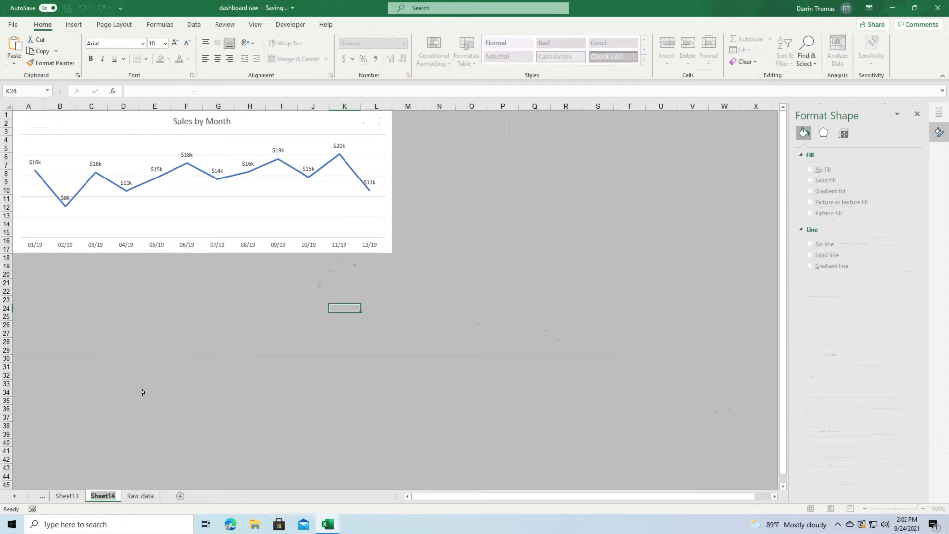
type("Dashb")
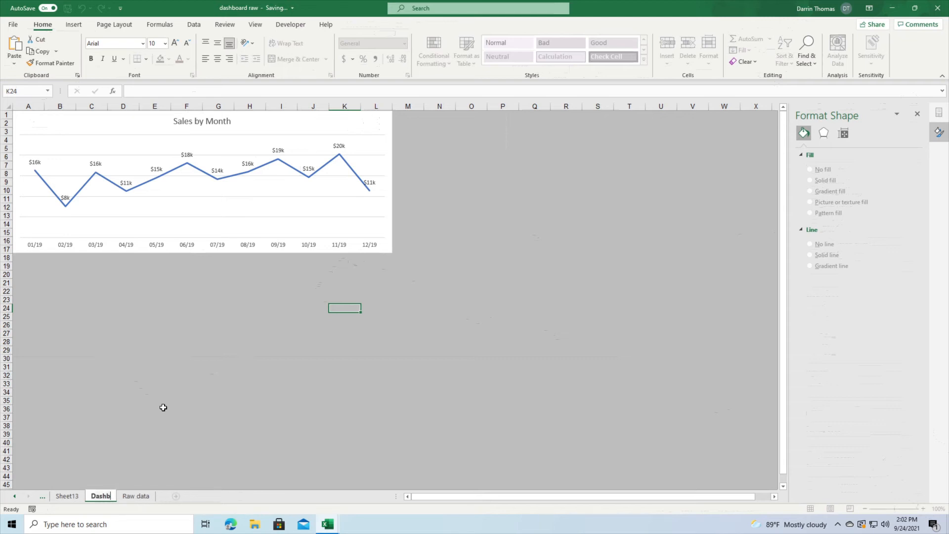
type("oard")
key("Return")
Step: Rename Sheet13, which holds the monthly revenue PivotTable, as Sales Pivot
left_click(73, 497)
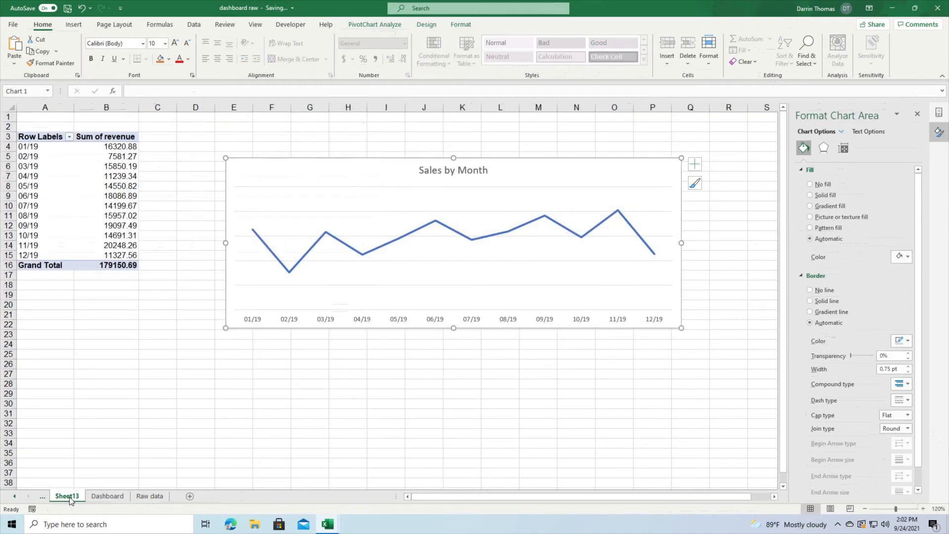
right_click(71, 499)
left_click(110, 394)
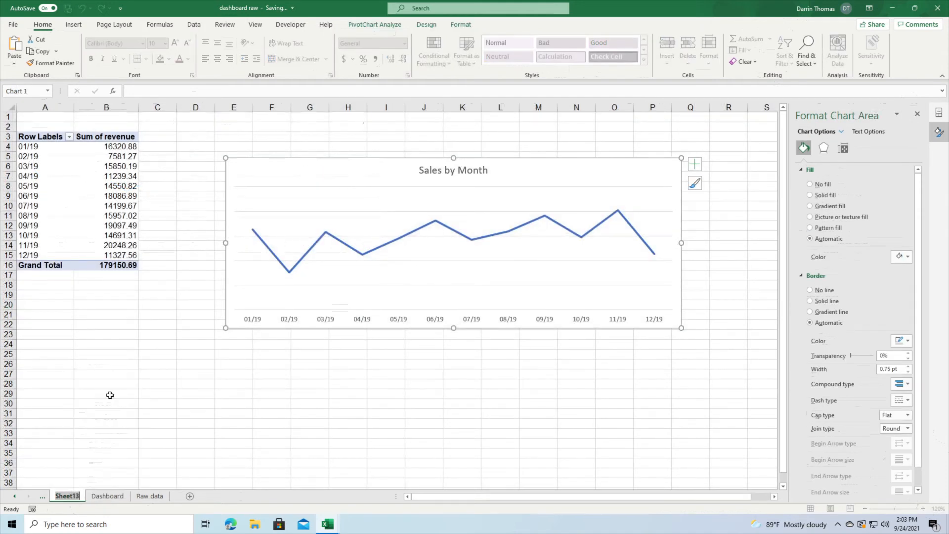
type("Sales C")
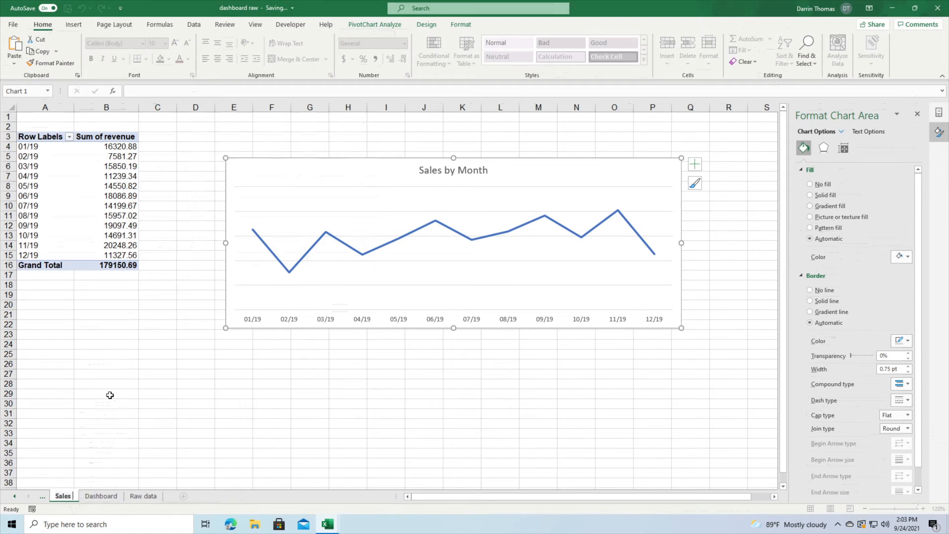
key("BackSpace")
key("BackSpace")
type("Pivot")
key("Return")
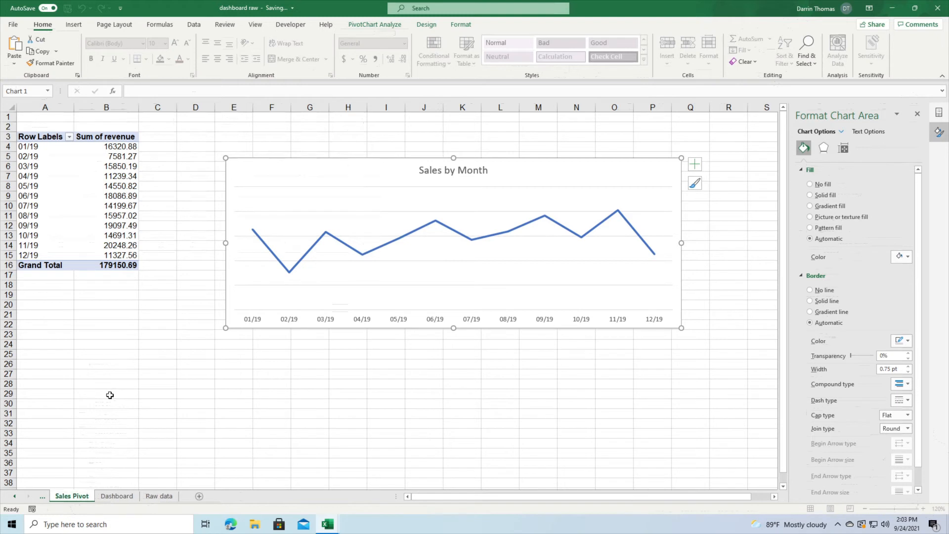
Step: Create a PivotTable from the raw data's Table1 on a new worksheet, with teacher/salesperson as rows and summed revenue as values
left_click(159, 496)
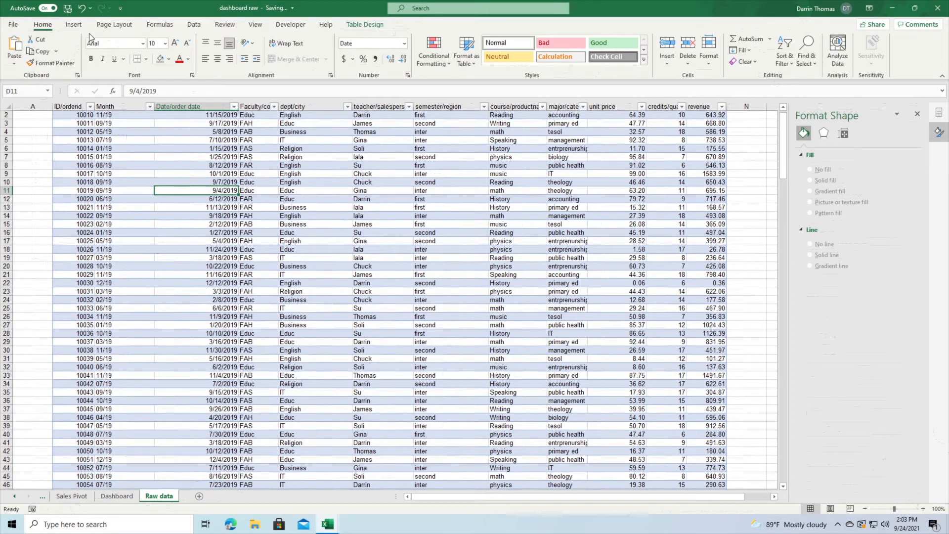
left_click(74, 24)
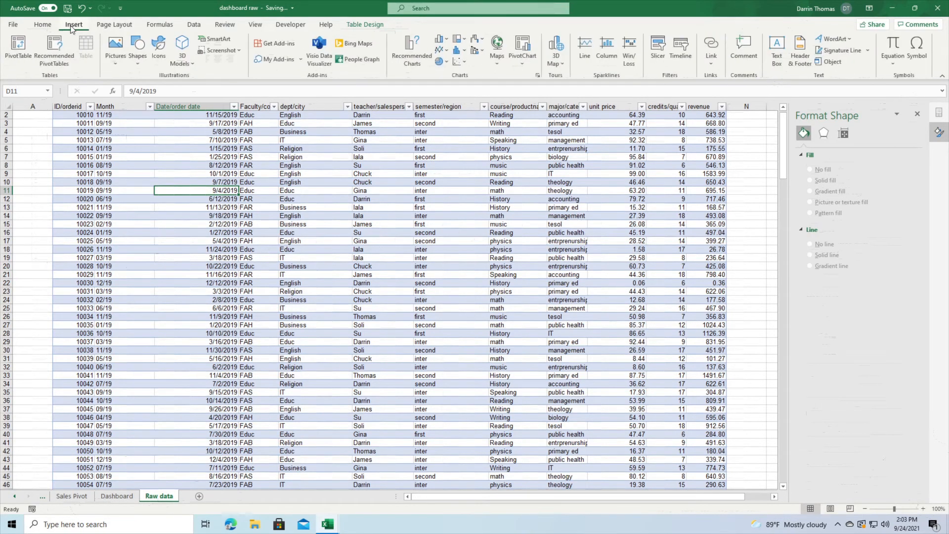
left_click(19, 51)
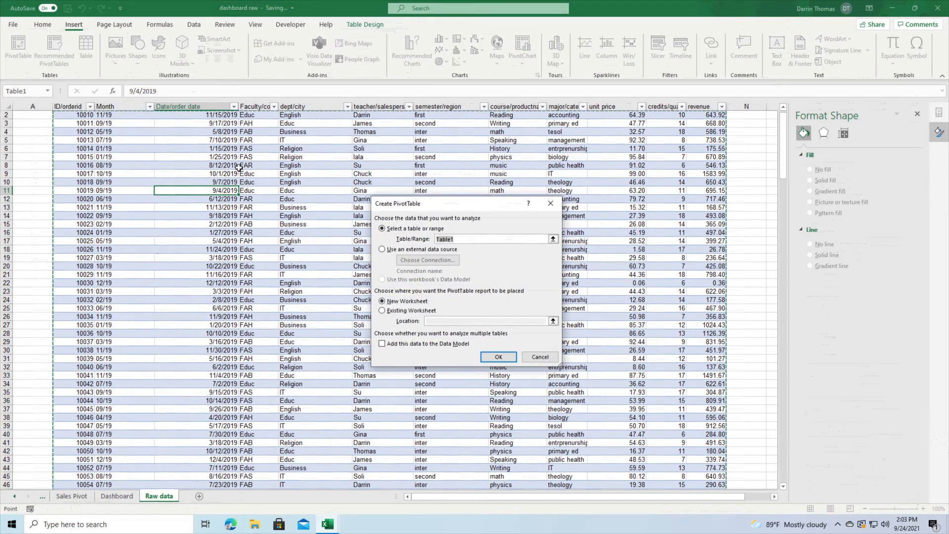
left_click(499, 357)
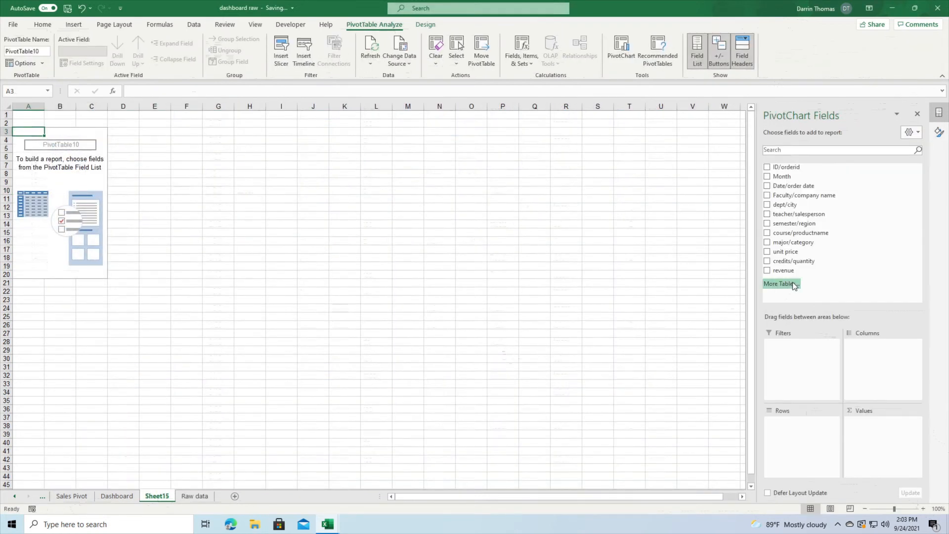
left_click_drag(783, 272, 898, 436)
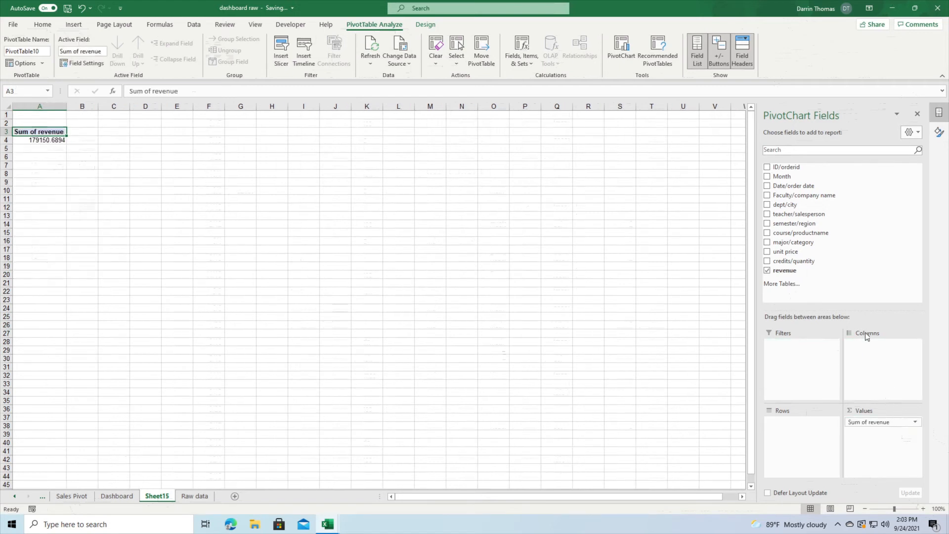
left_click_drag(780, 214, 811, 438)
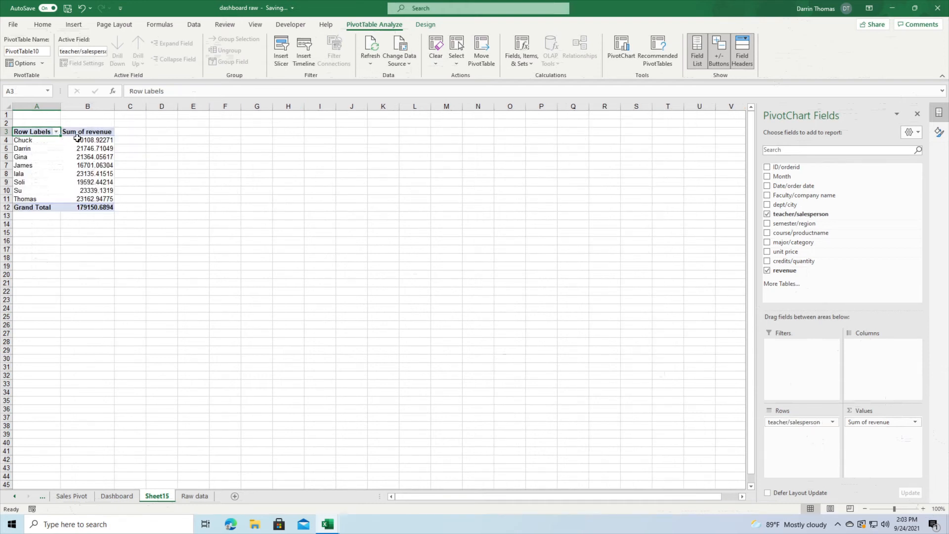
Step: Reduce the Sum of revenue figures in the salesperson PivotTable, including the grand total, to two decimal places
left_click_drag(79, 140, 101, 207)
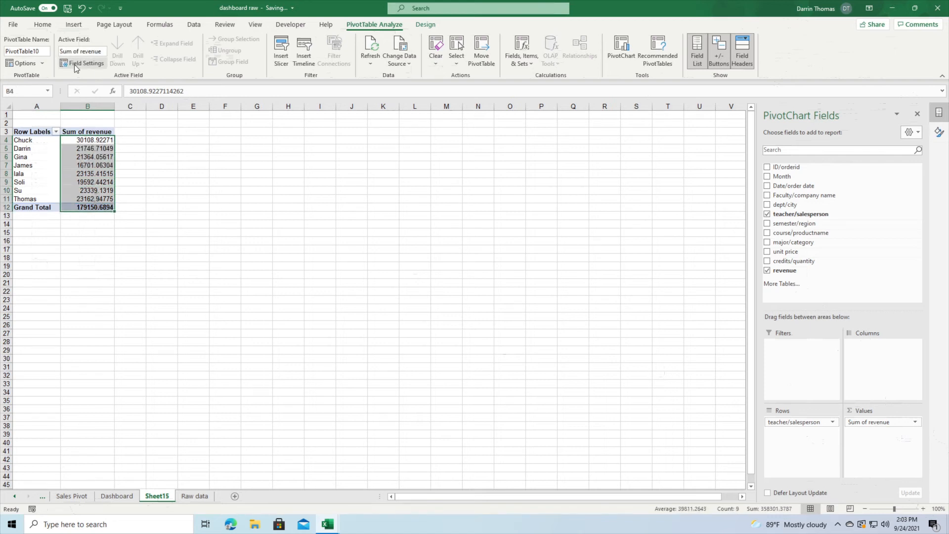
left_click(43, 25)
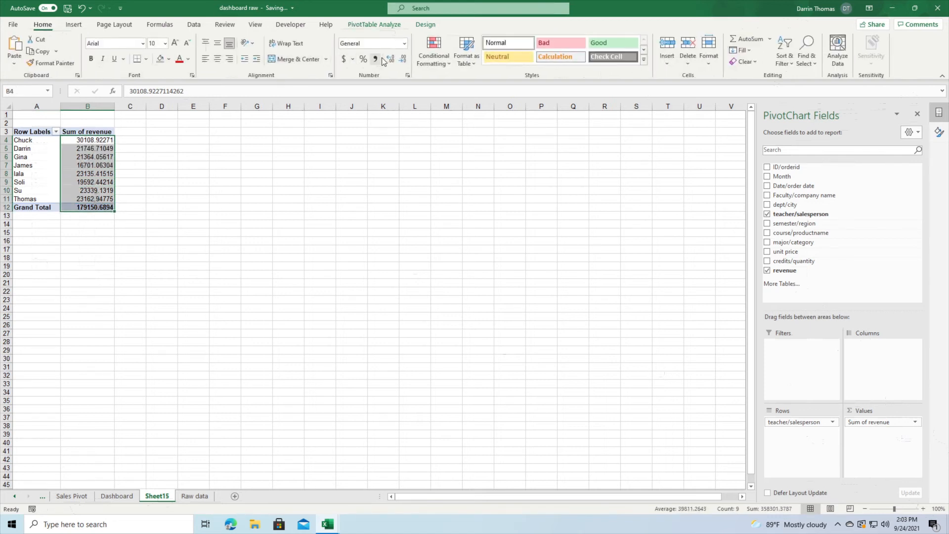
left_click(402, 59)
left_click(403, 59)
left_click(402, 60)
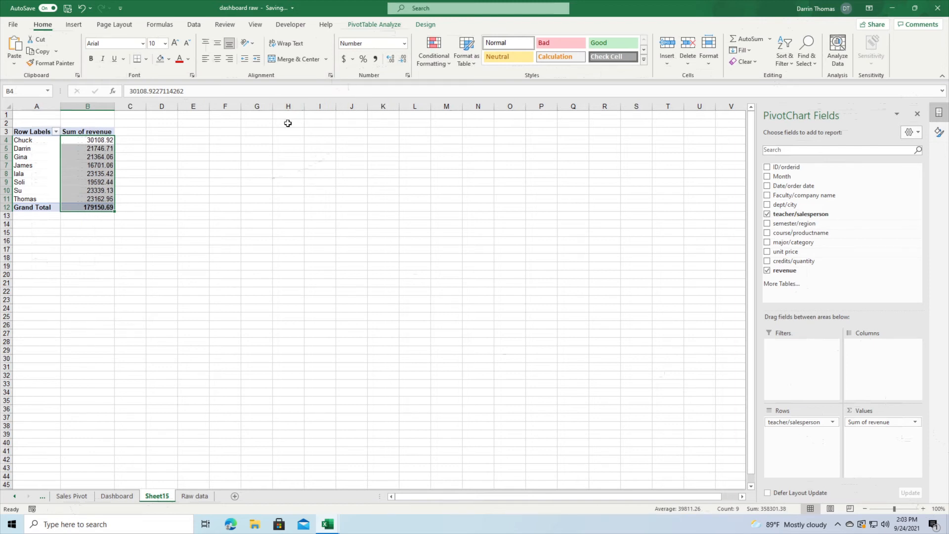
left_click(305, 167)
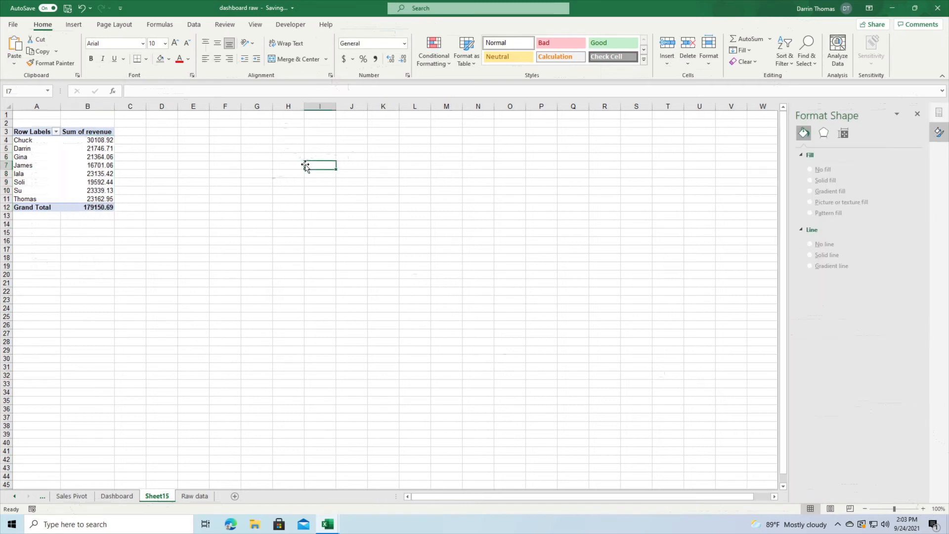
Step: Insert a Clustered Column PivotChart based on the salesperson revenue PivotTable
left_click(76, 159)
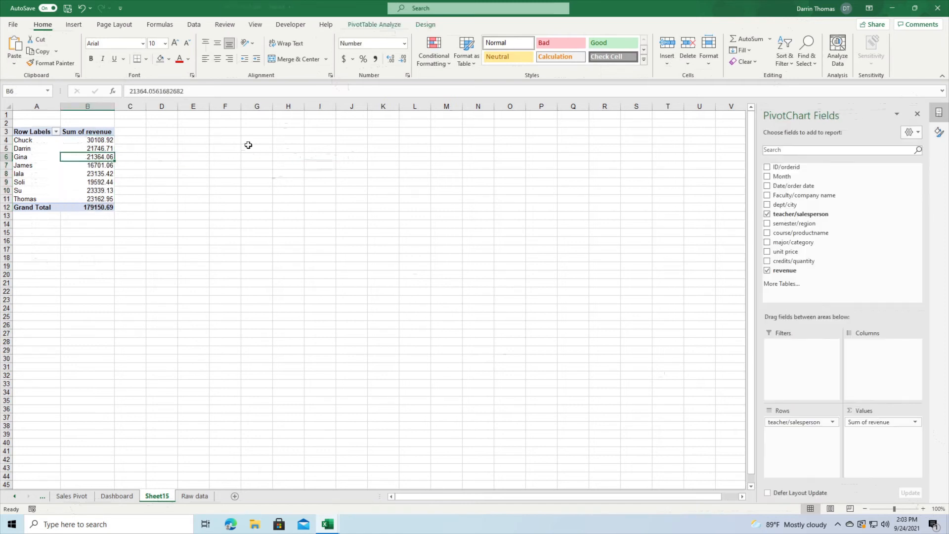
left_click(360, 25)
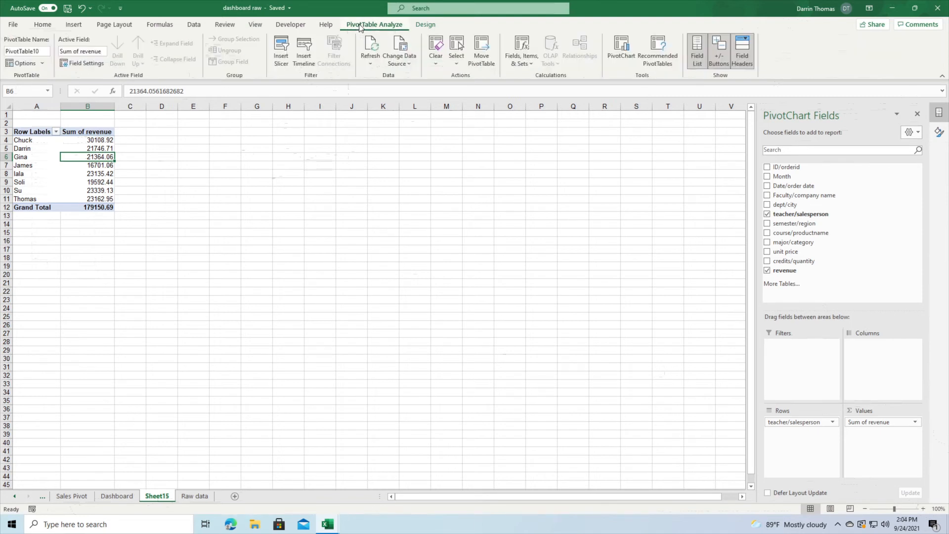
left_click(621, 49)
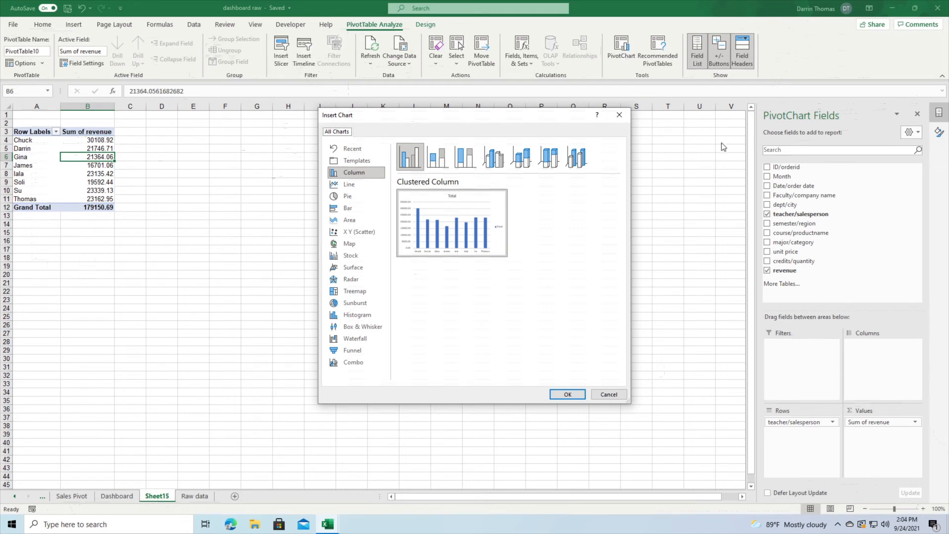
left_click(567, 394)
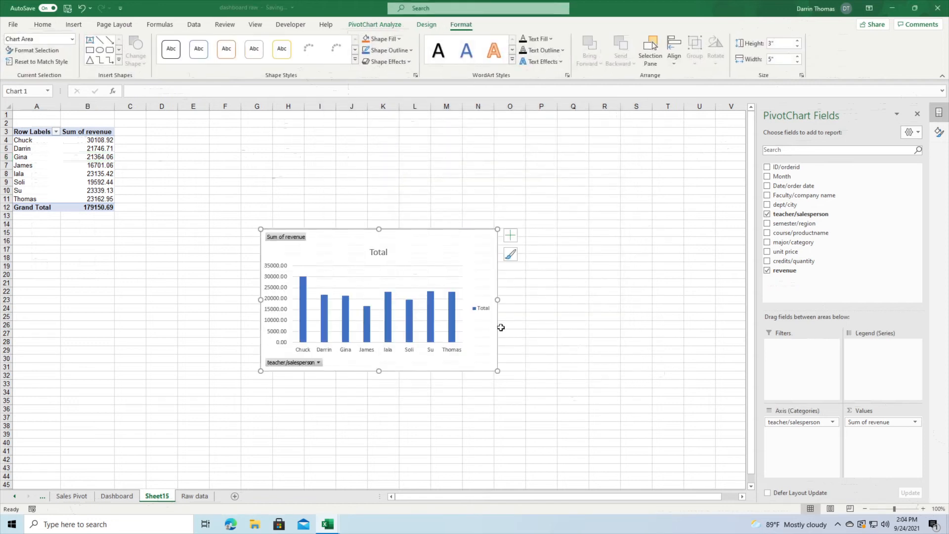
Step: Declutter the column chart by hiding all field buttons and removing the vertical axis and the legend
left_click(282, 239)
right_click(282, 239)
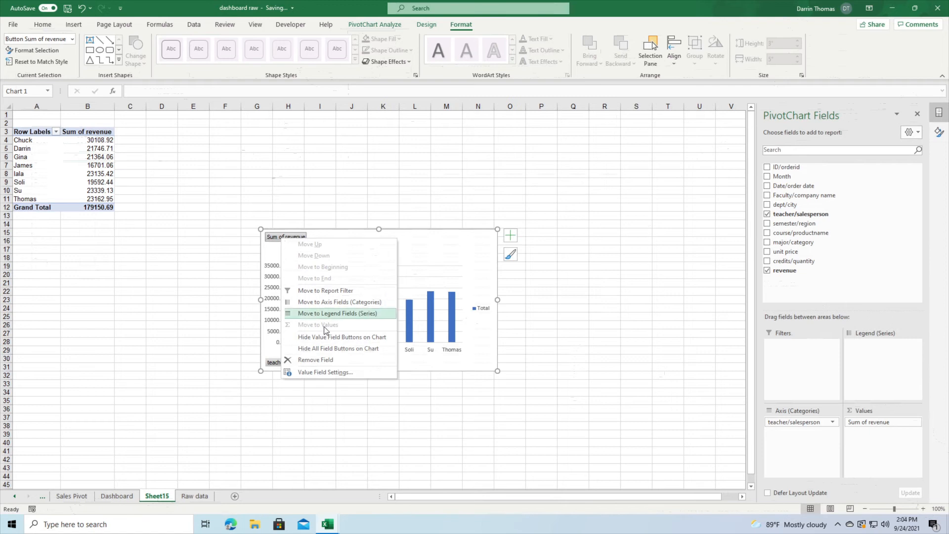
left_click(331, 348)
left_click(275, 282)
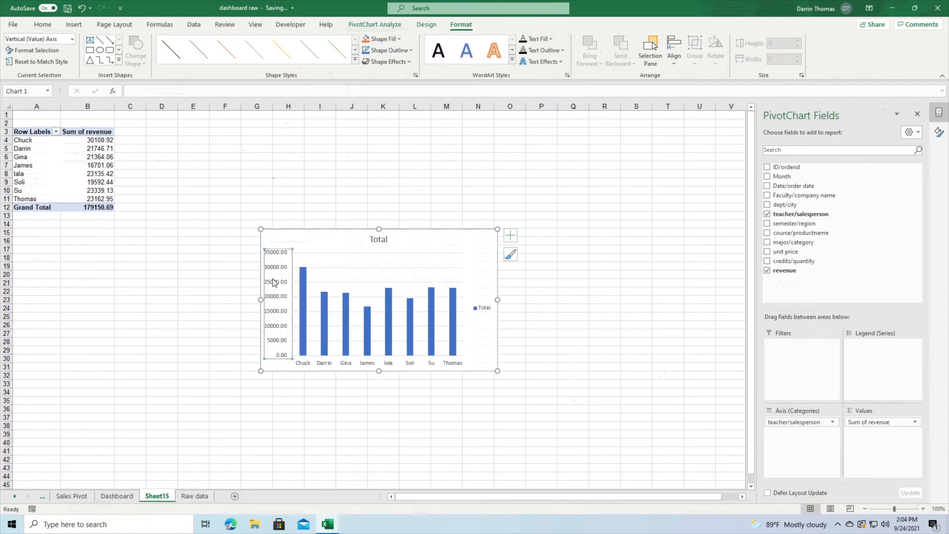
key("Delete")
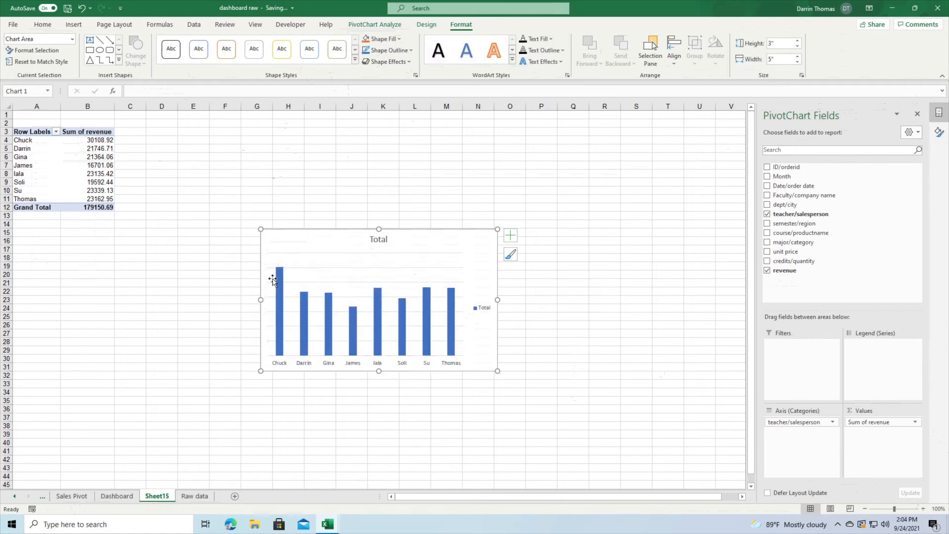
left_click(475, 310)
key("Delete")
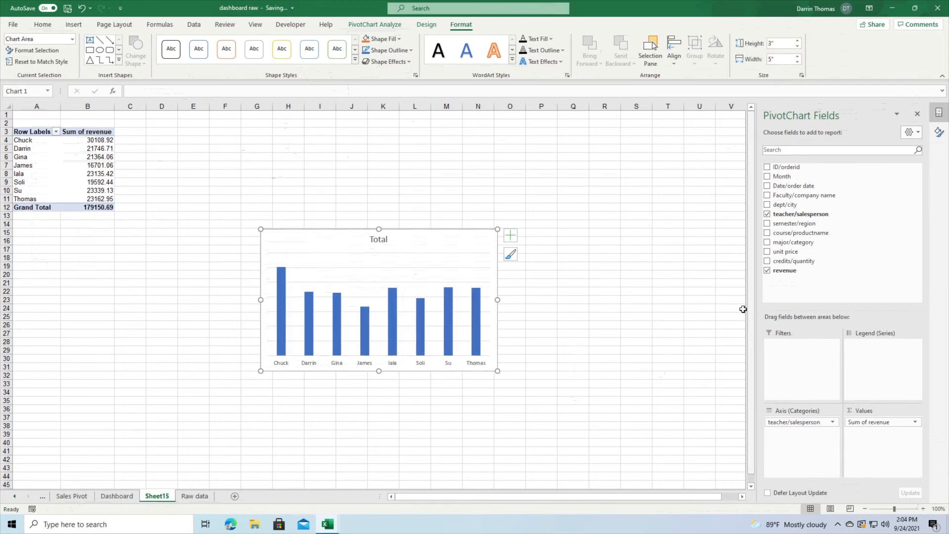
Step: Change the column chart's title to Sales by Salesperson
double_click(384, 243)
double_click(379, 242)
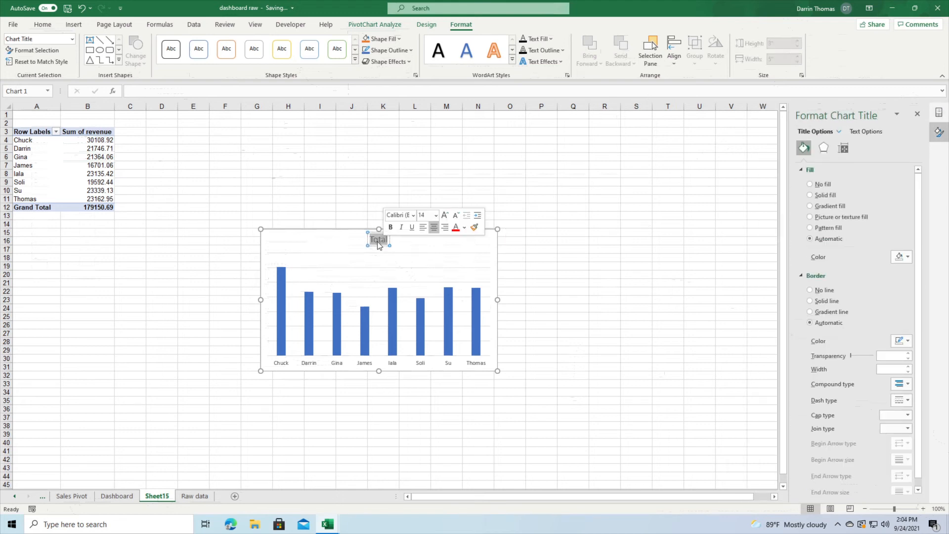
type("Sales by Salespers")
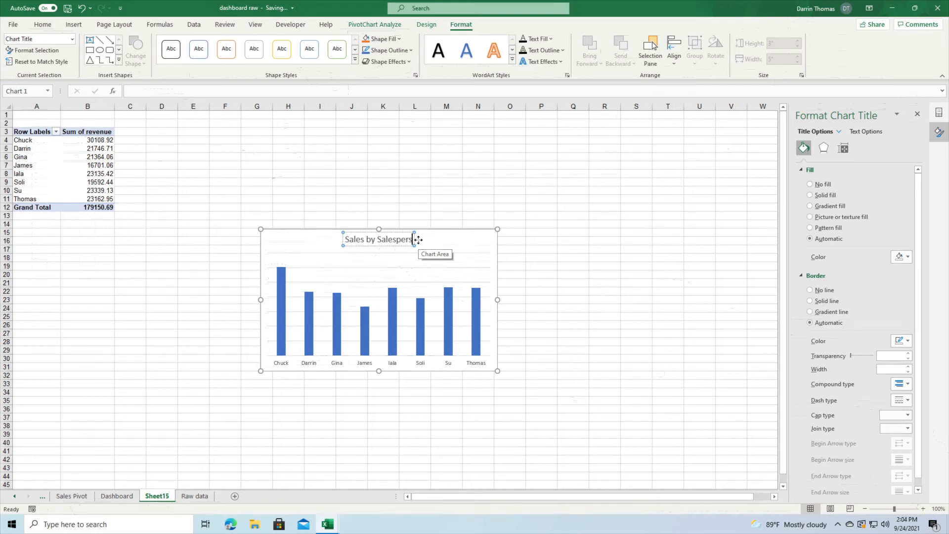
type("on")
left_click(580, 247)
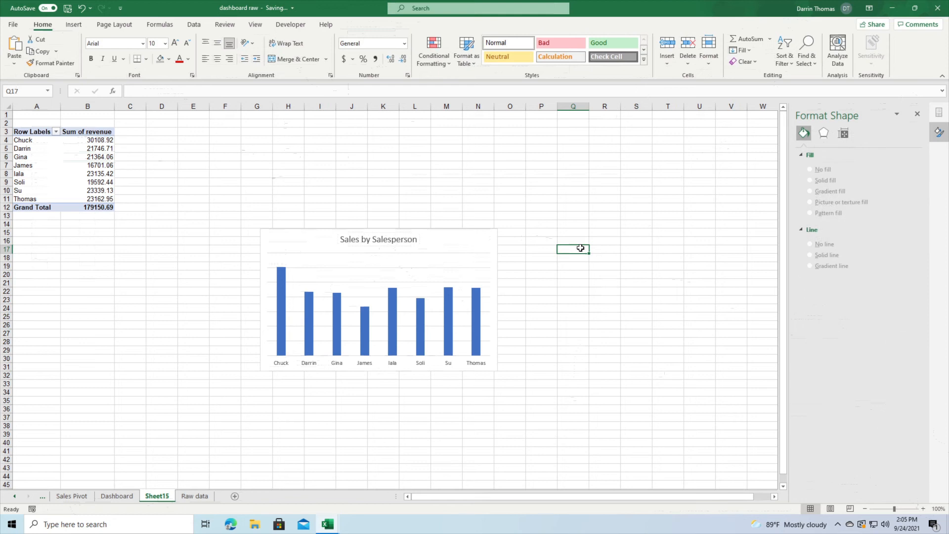
Step: Copy the Sales by Salesperson chart onto the Dashboard sheet at cell A20, below the Sales by Month chart
left_click(459, 243)
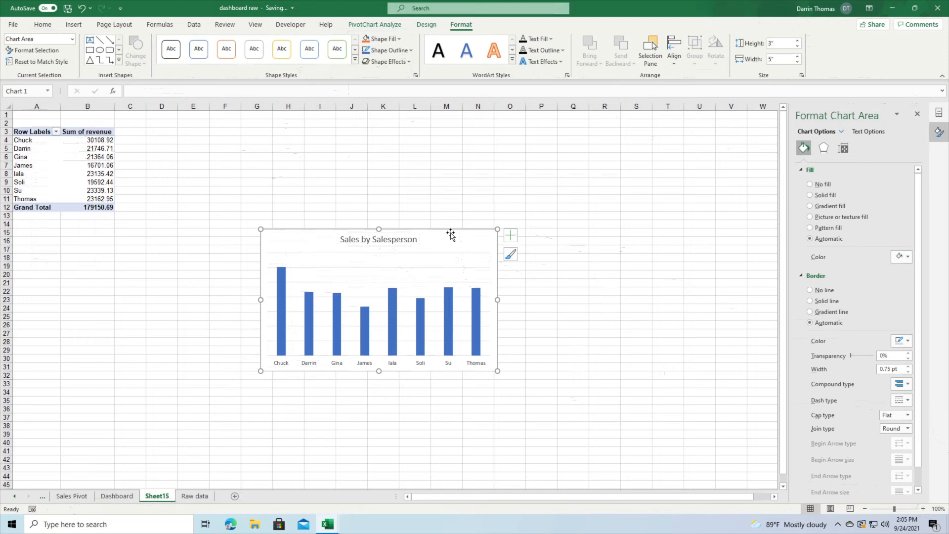
left_click(125, 497)
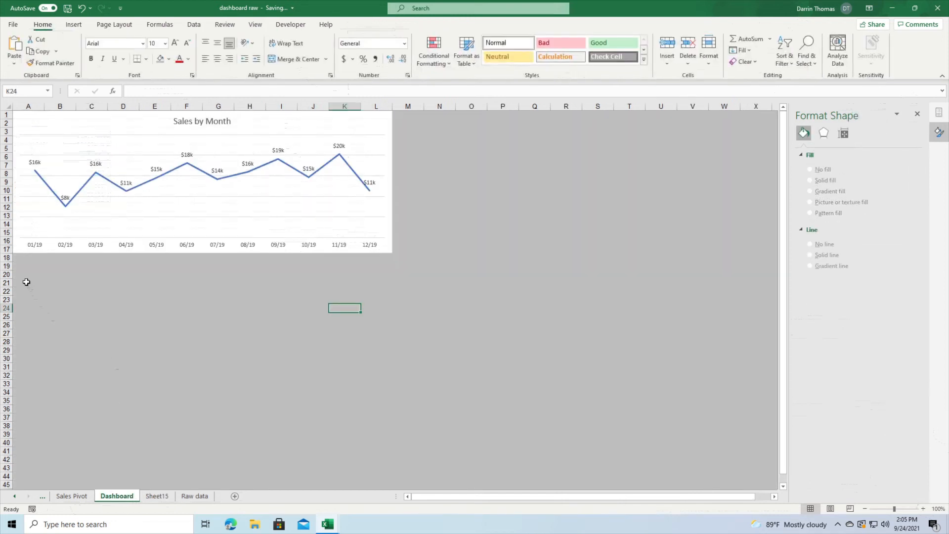
left_click(23, 277)
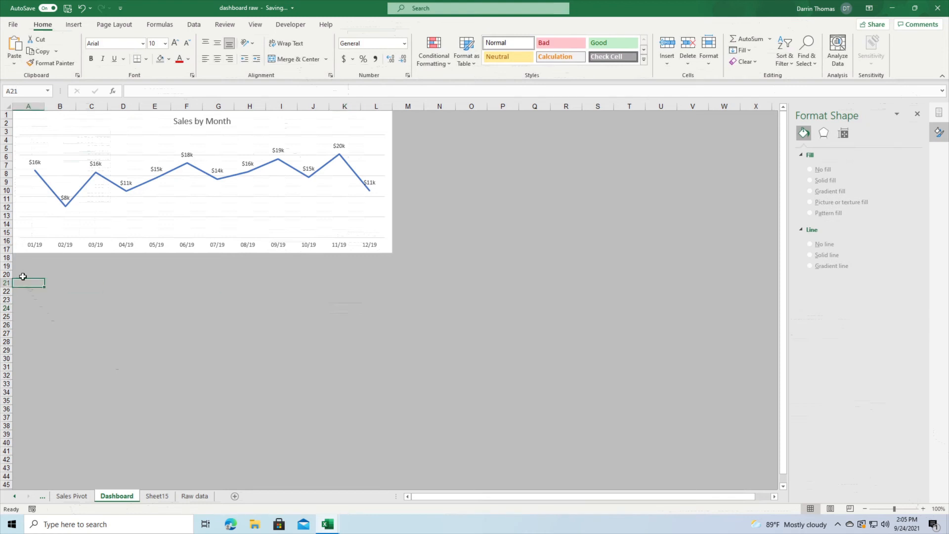
key("ctrl+v")
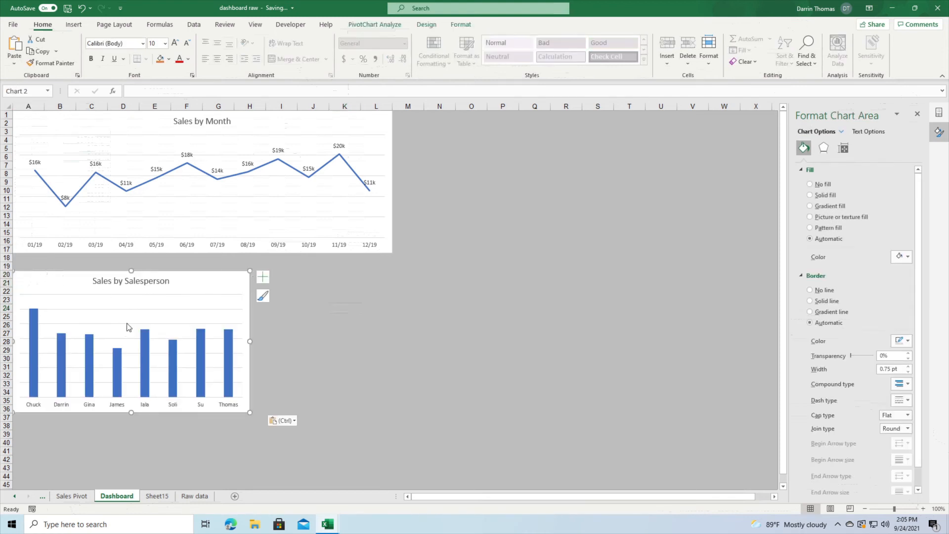
Step: Add data labels to the Dashboard's Sales by Salesperson chart and set their number format category to Currency
left_click(263, 278)
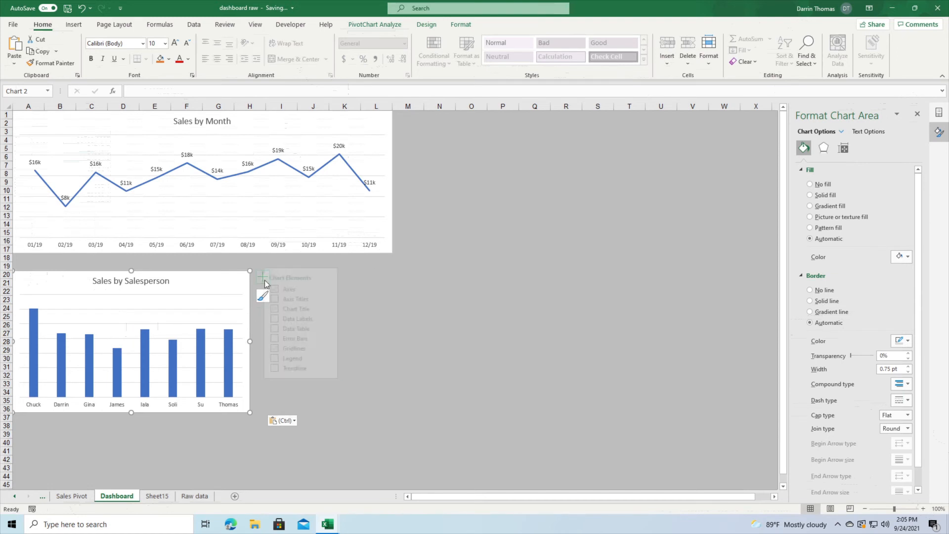
left_click(304, 320)
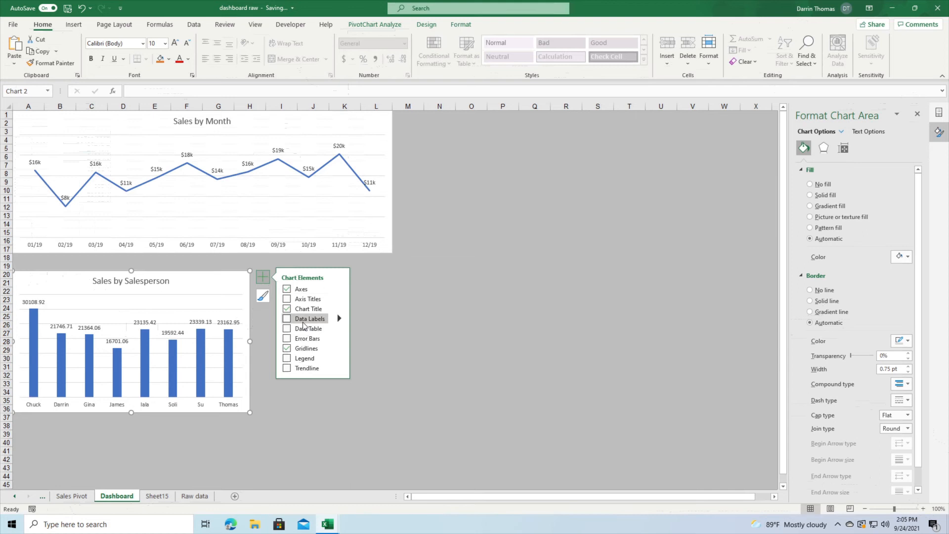
left_click(339, 318)
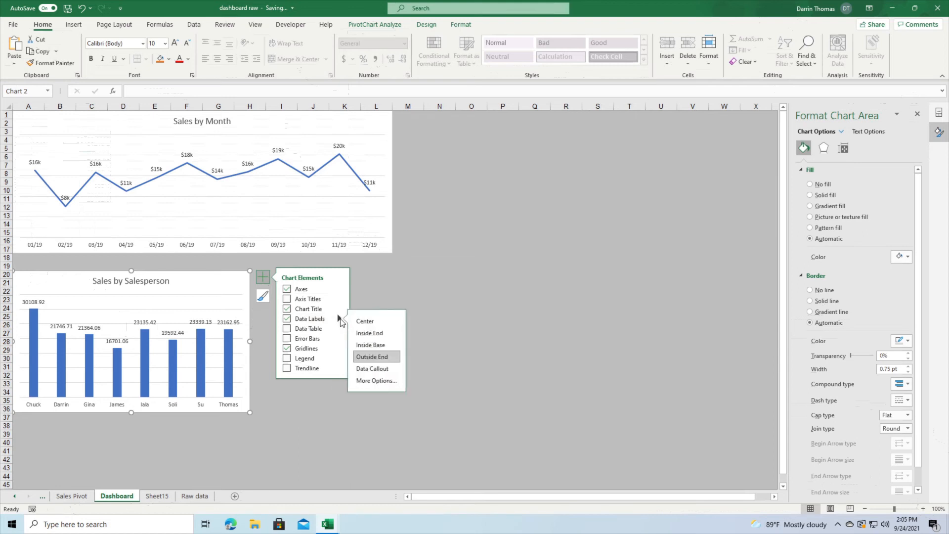
left_click(377, 381)
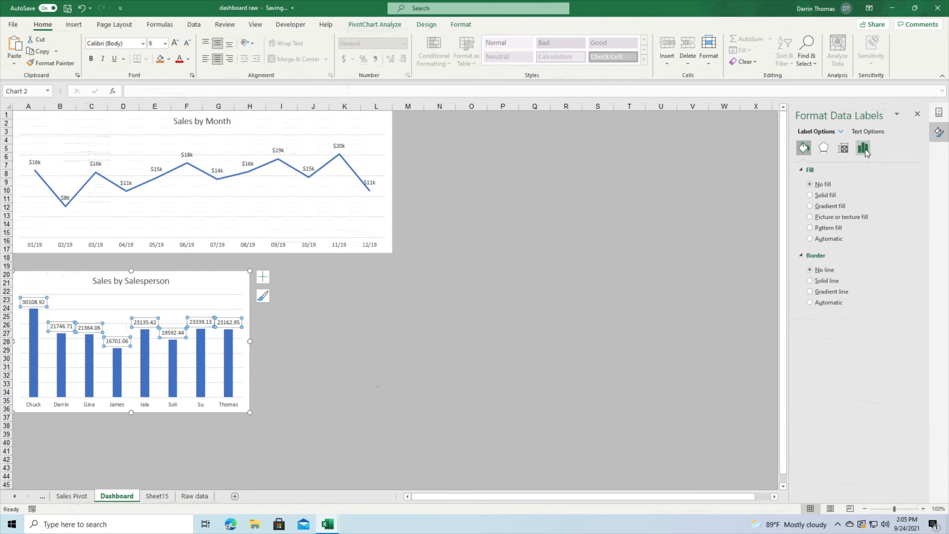
left_click(864, 149)
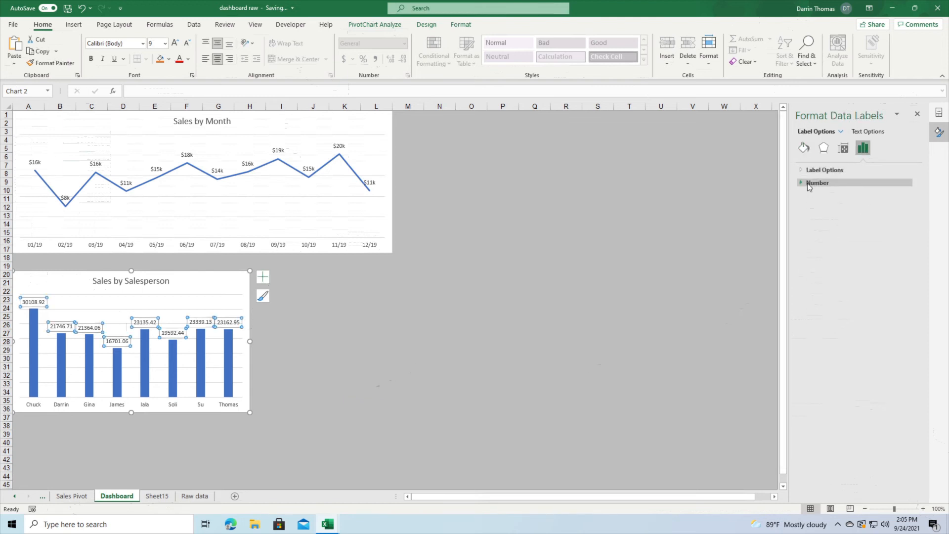
left_click(801, 183)
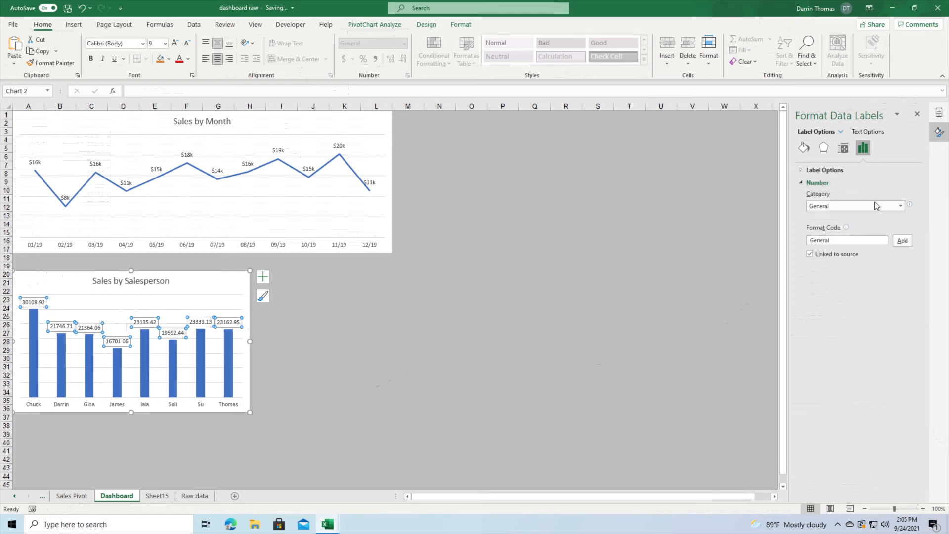
left_click(901, 206)
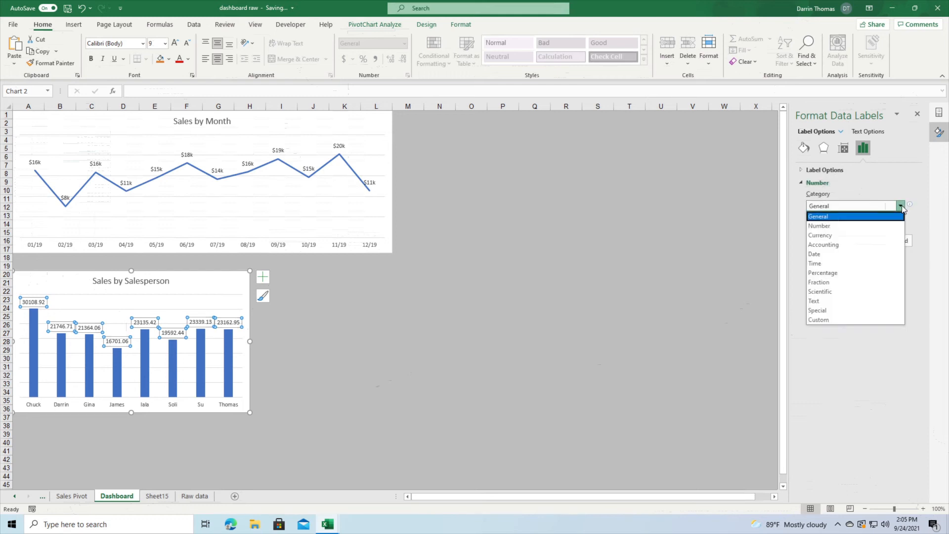
left_click(863, 239)
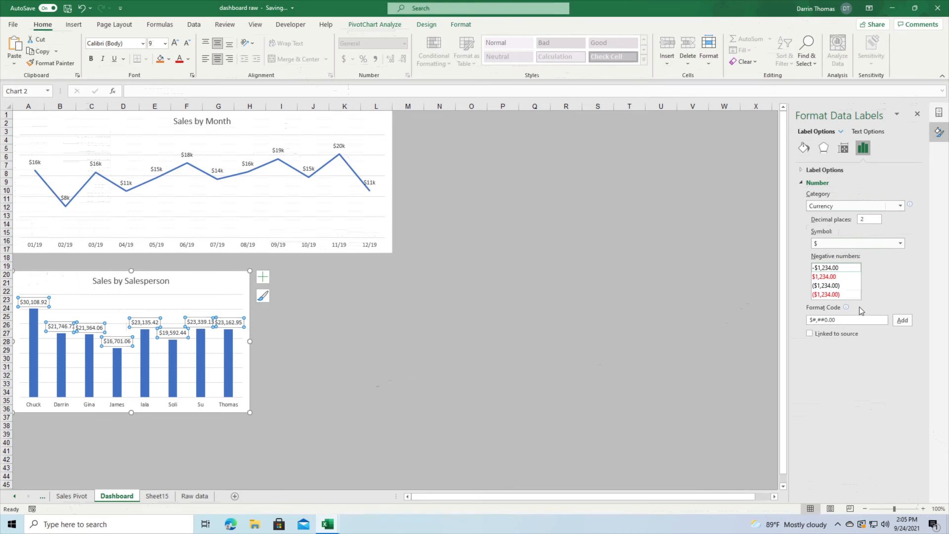
Step: Apply the custom format code $#,k to the Sales by Salesperson chart's data labels
left_click(844, 319)
left_click(906, 320)
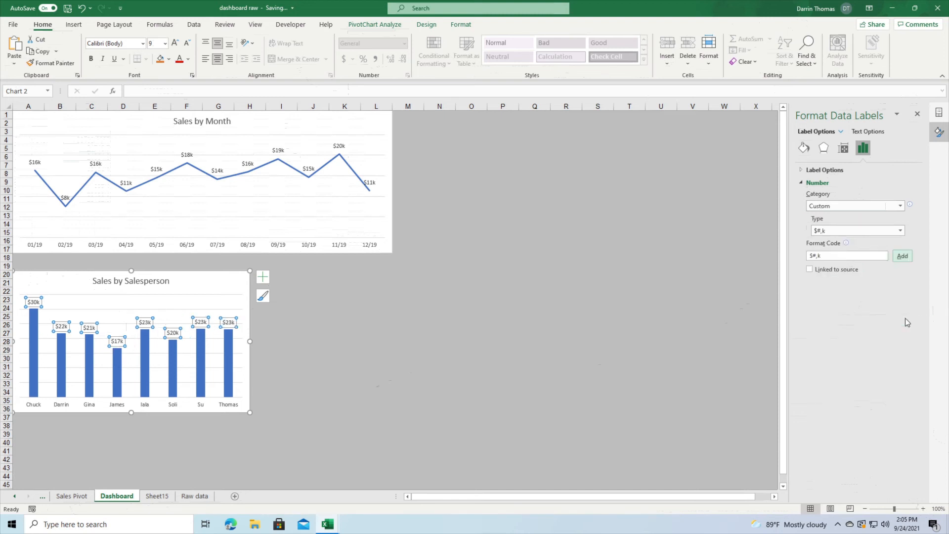
left_click(399, 340)
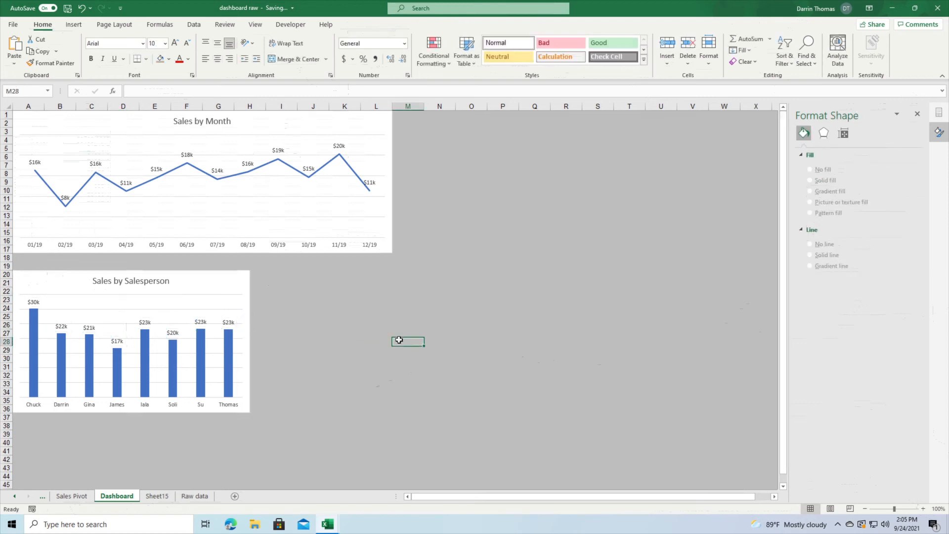
Step: Insert a semester/region slicer for the Sales by Month chart and place it beside the chart, starting at column M
left_click(923, 509)
left_click(923, 508)
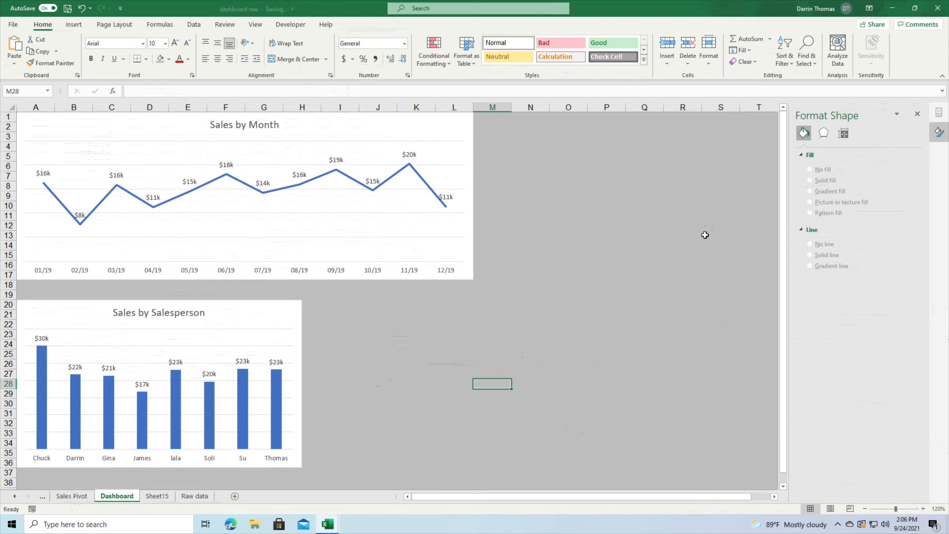
left_click(436, 240)
left_click(383, 132)
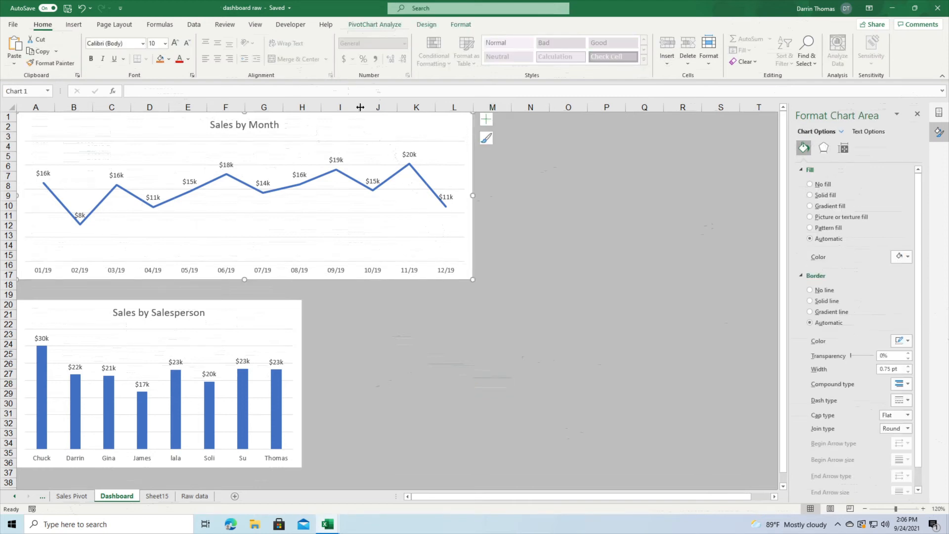
left_click(374, 25)
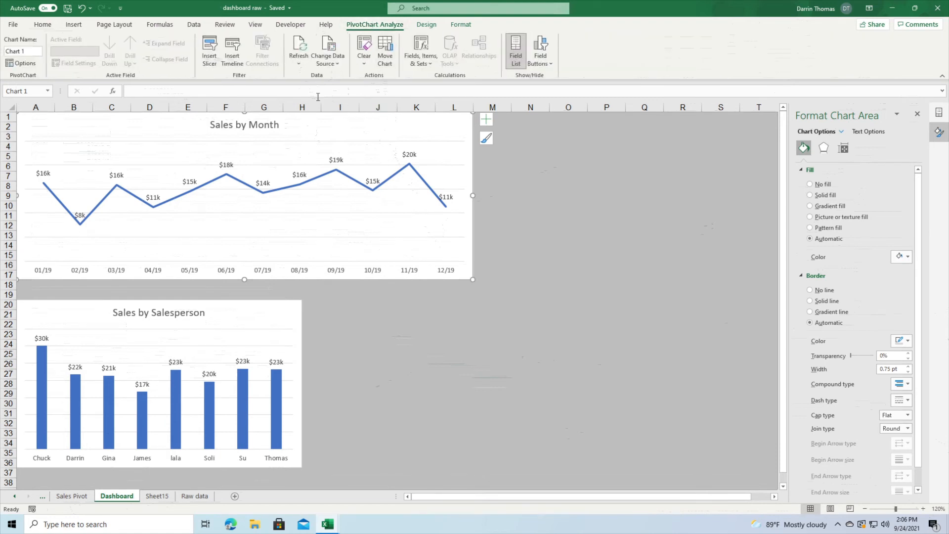
left_click(210, 49)
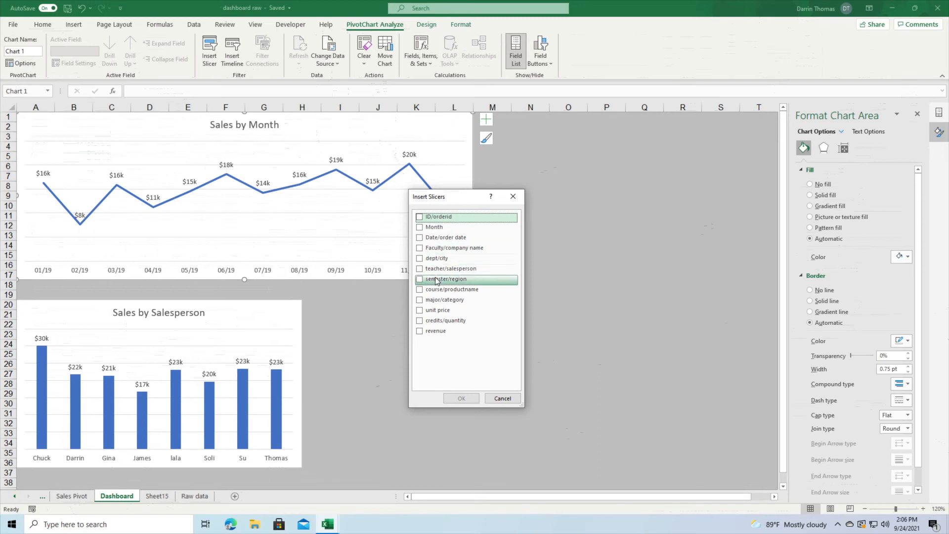
left_click(419, 279)
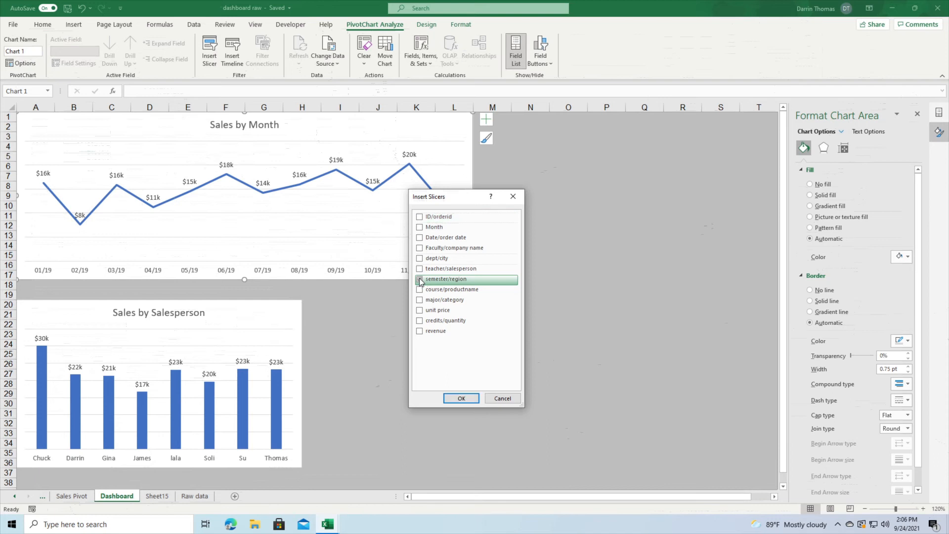
left_click(461, 398)
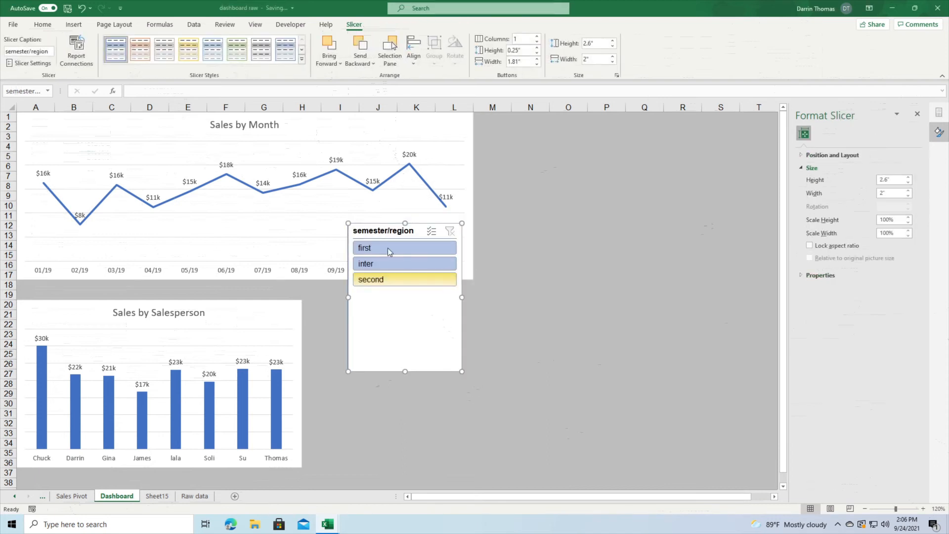
left_click_drag(377, 228, 507, 123)
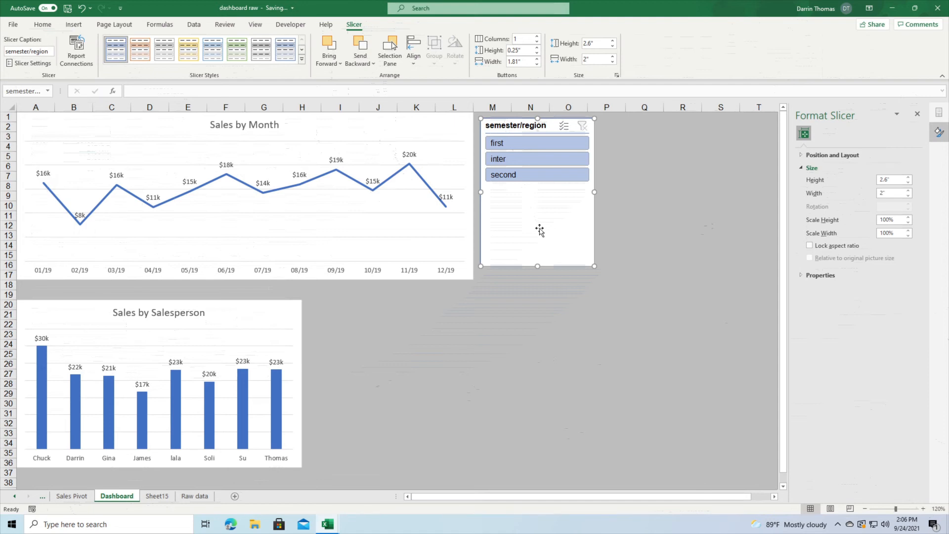
Step: Test the semester/region slicer by filtering to second and to first, and clear its filter
left_click(517, 178)
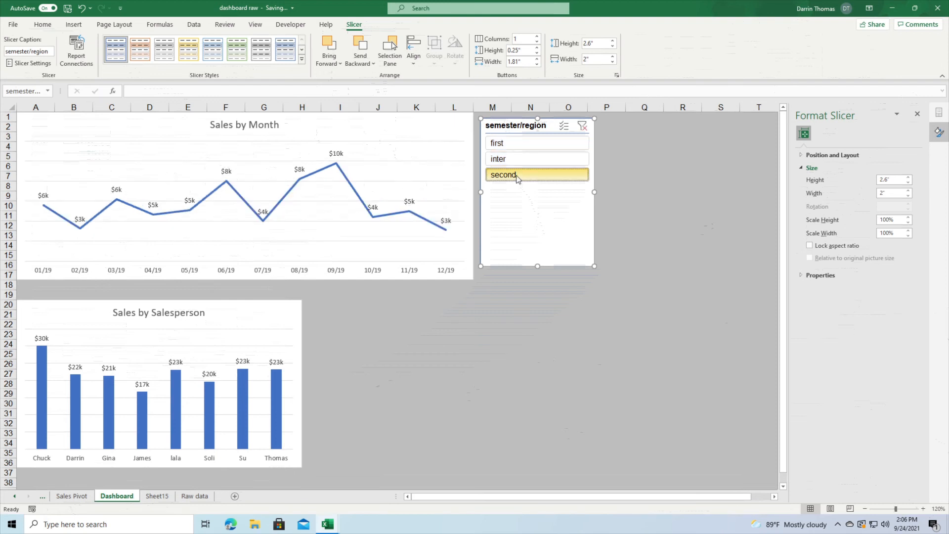
left_click(508, 143)
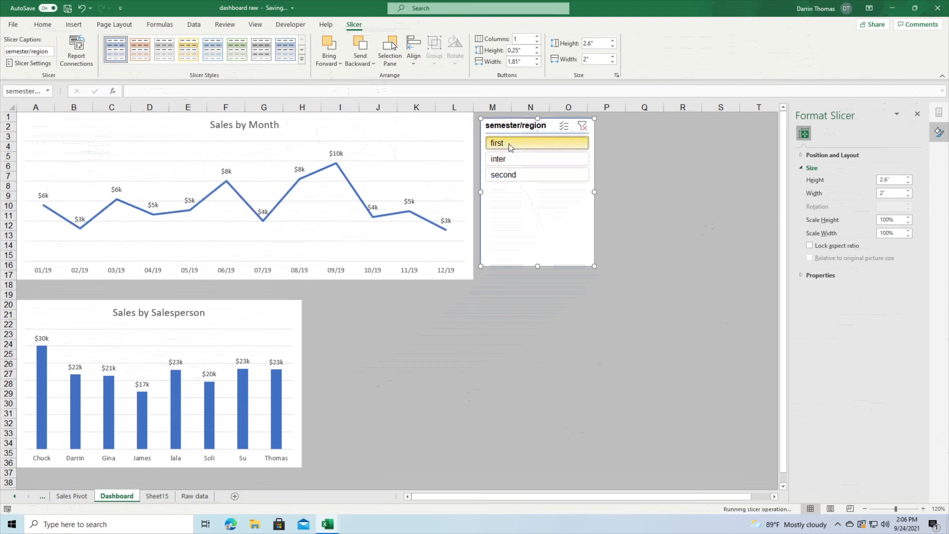
left_click(582, 127)
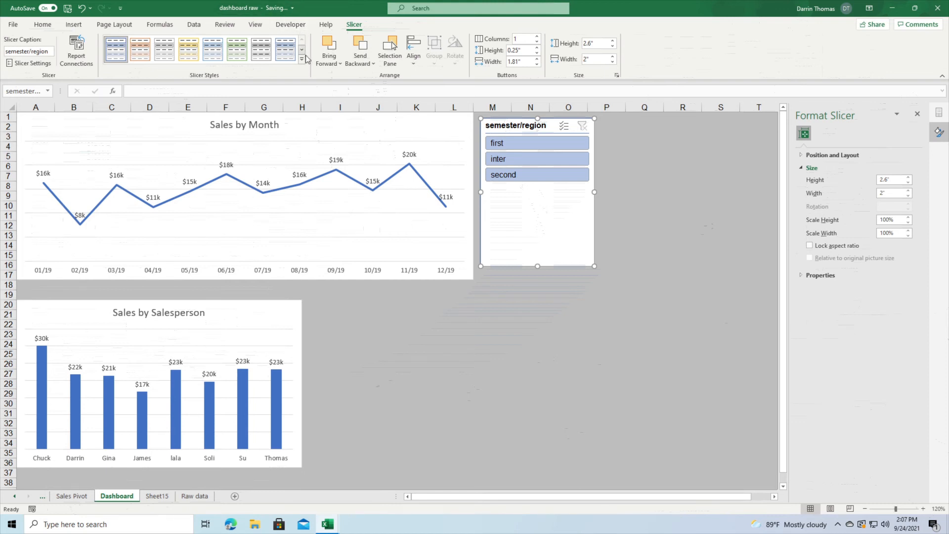
Step: Insert a teacher/salesperson slicer for the Sales by Month chart and place it directly below the semester/region slicer
left_click(321, 126)
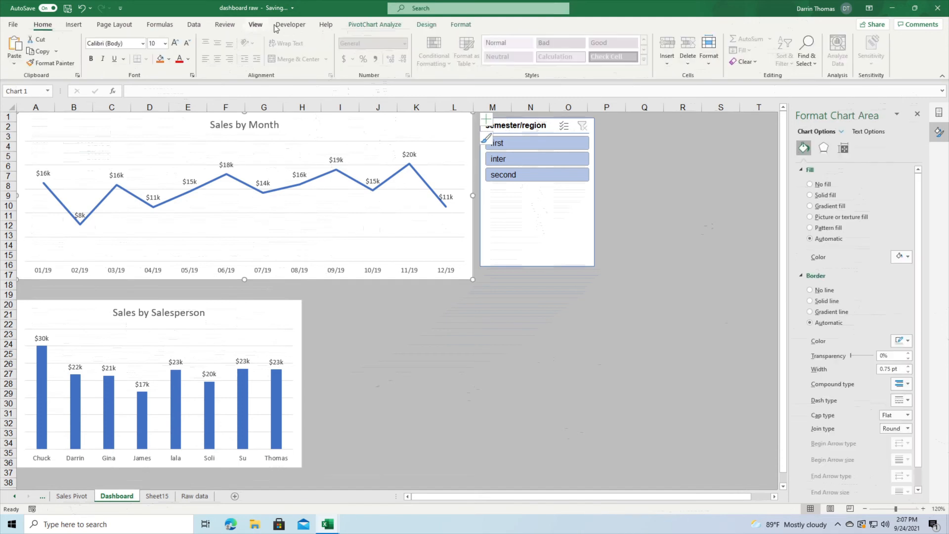
left_click(363, 26)
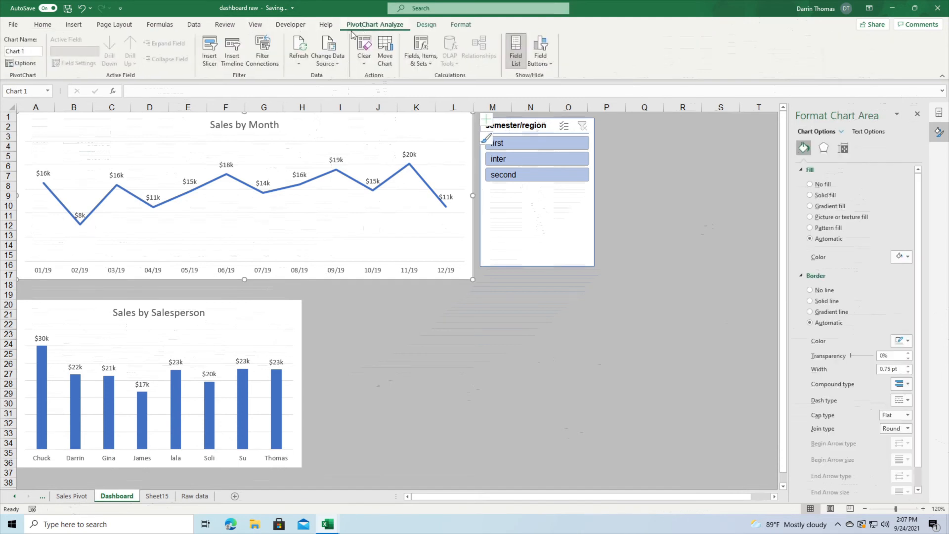
left_click(210, 53)
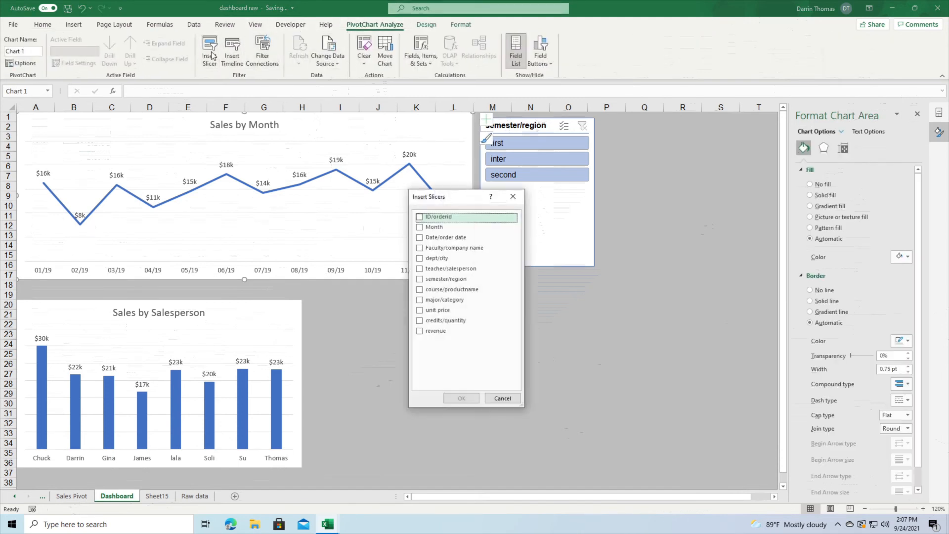
left_click(421, 270)
left_click(461, 398)
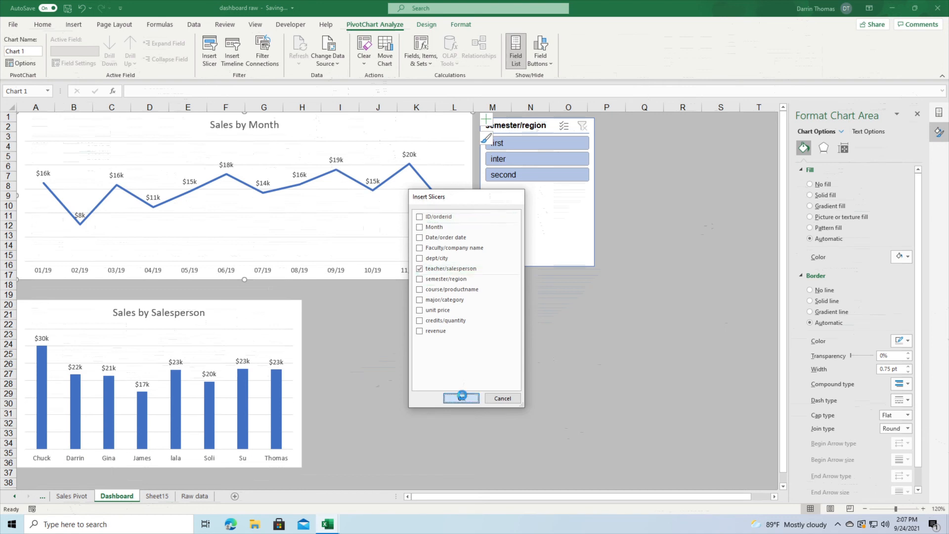
left_click_drag(382, 229, 506, 276)
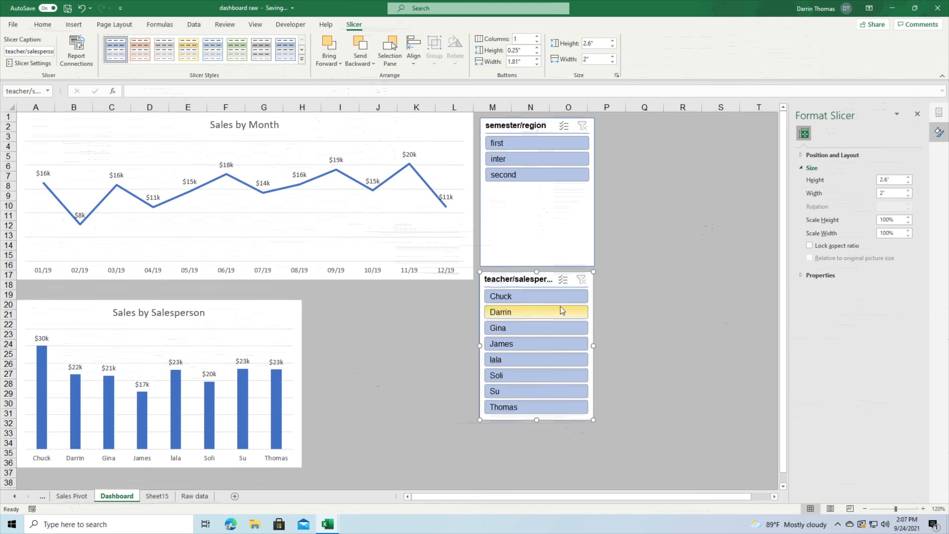
Step: Test the teacher/salesperson slicer with the second listed salesperson, clear the filter, and select the first two listed salespeople together
left_click(529, 310)
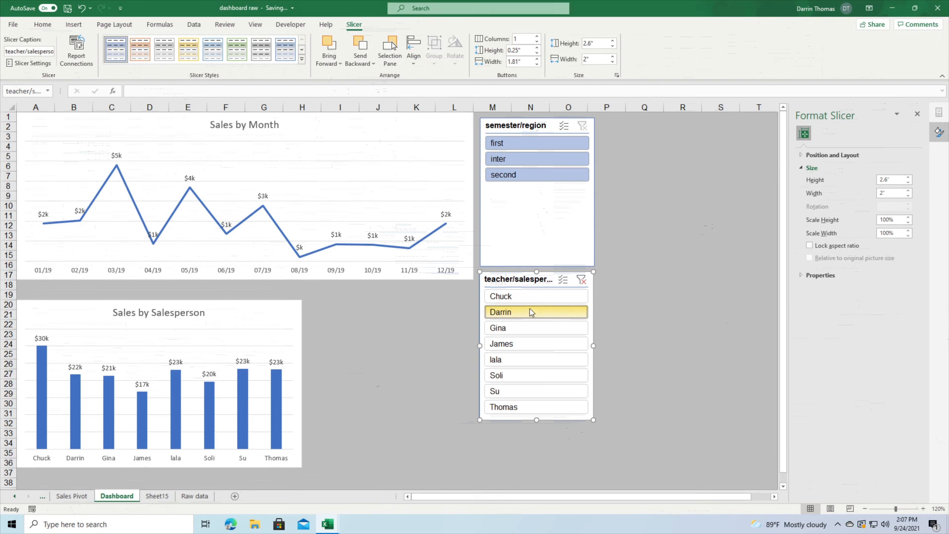
left_click(581, 280)
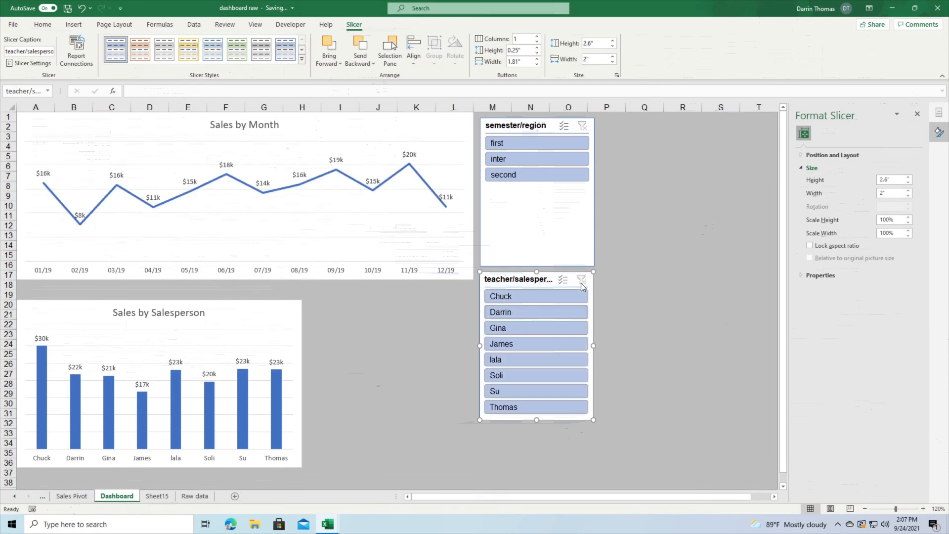
left_click(531, 296)
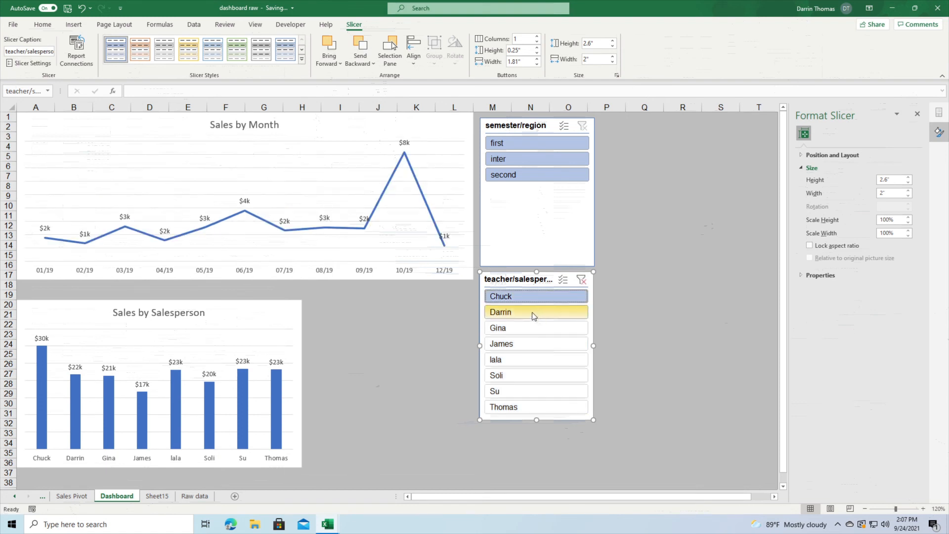
left_click(532, 312, "ctrl")
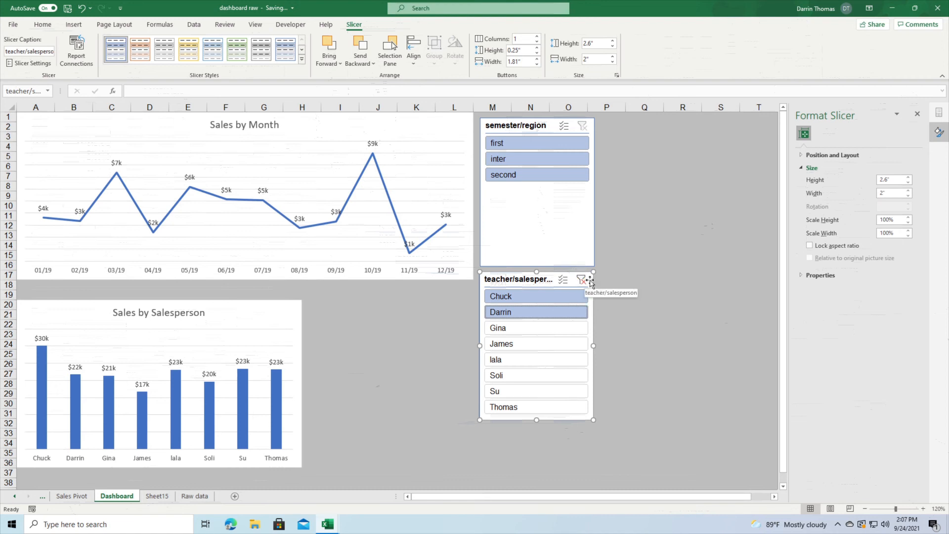
Step: Connect the semester/region slicer to PivotTable2 and PivotTable10 through its report connections, keeping PivotTable9 connected
left_click(578, 236)
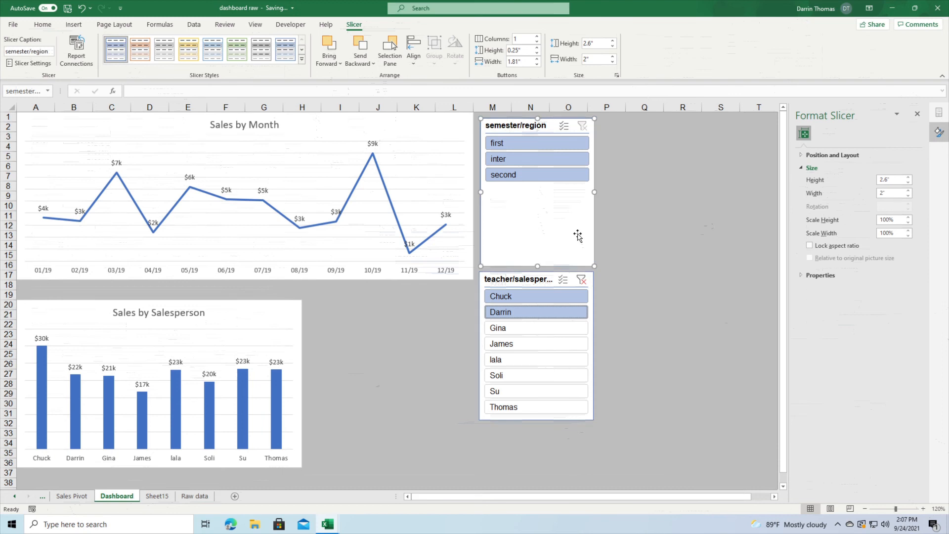
right_click(578, 235)
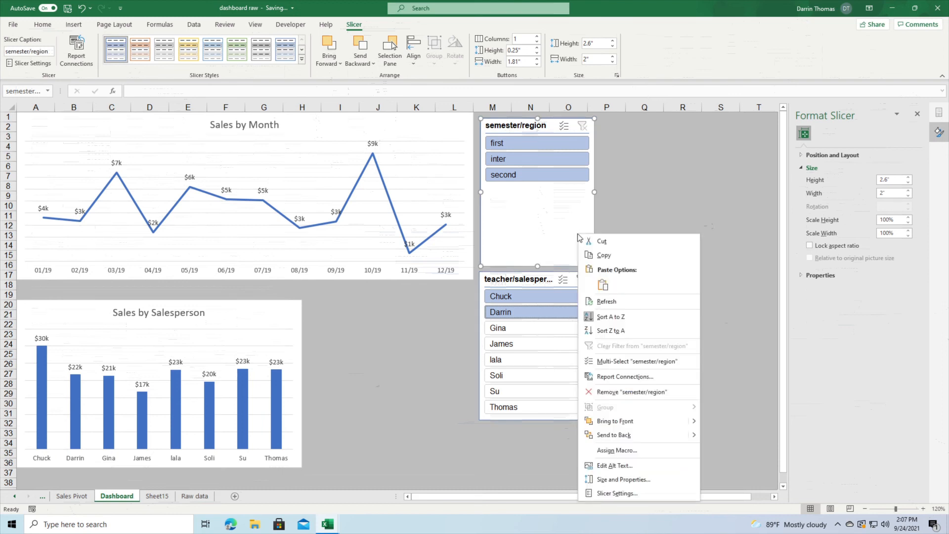
left_click(625, 377)
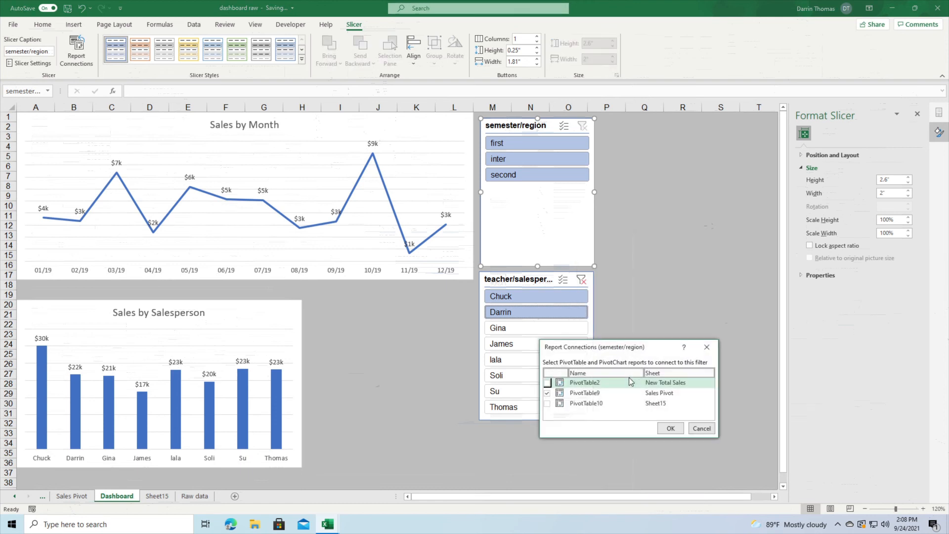
left_click(547, 403)
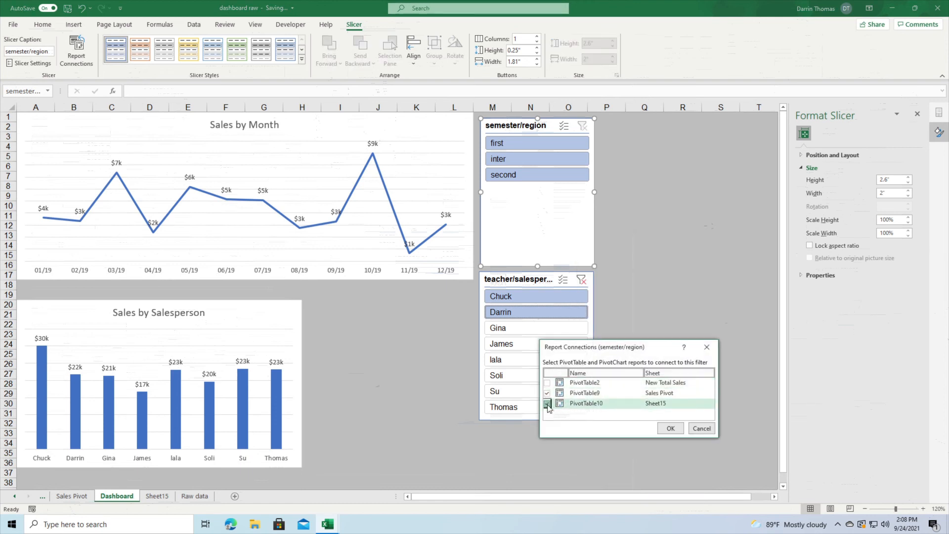
left_click(547, 383)
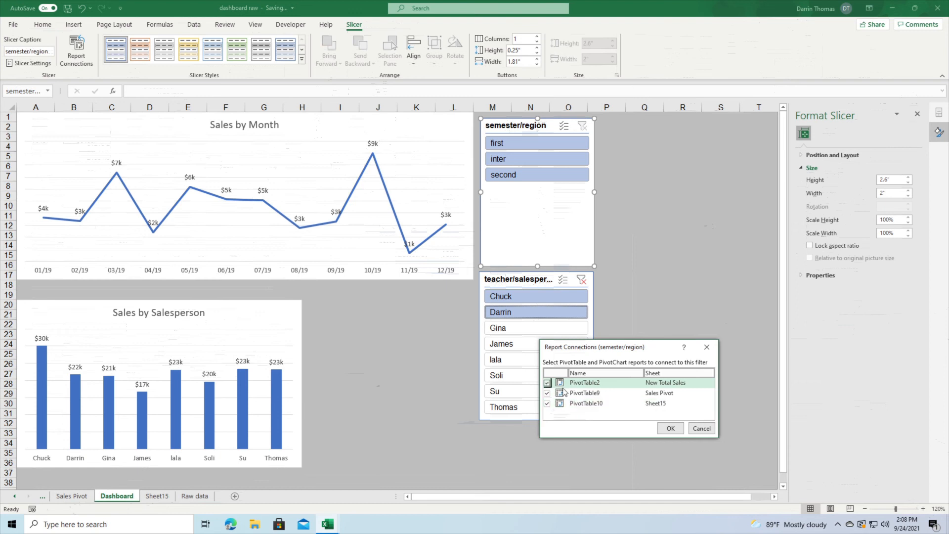
left_click(671, 428)
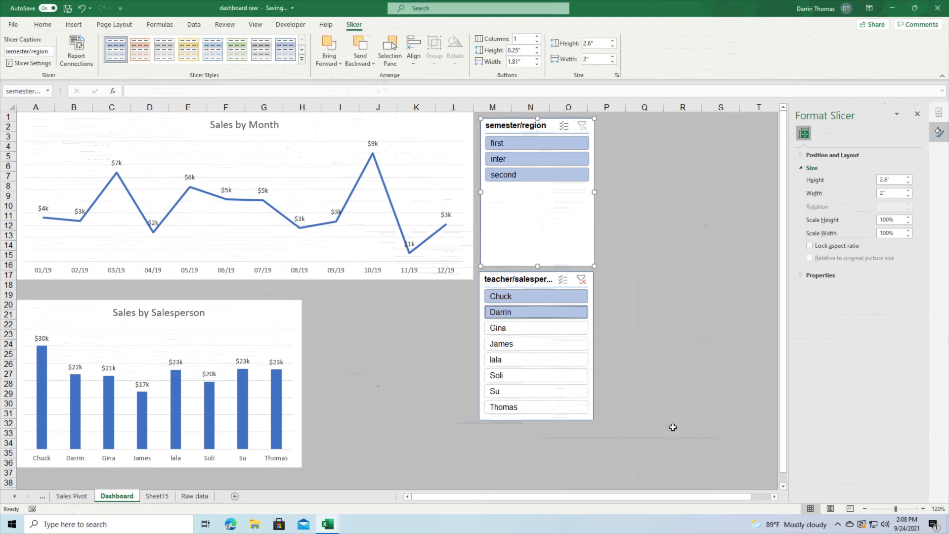
Step: Connect the teacher/salesperson slicer to PivotTable2 and PivotTable10 through its report connections, keeping PivotTable9 connected
left_click(538, 345)
right_click(537, 345)
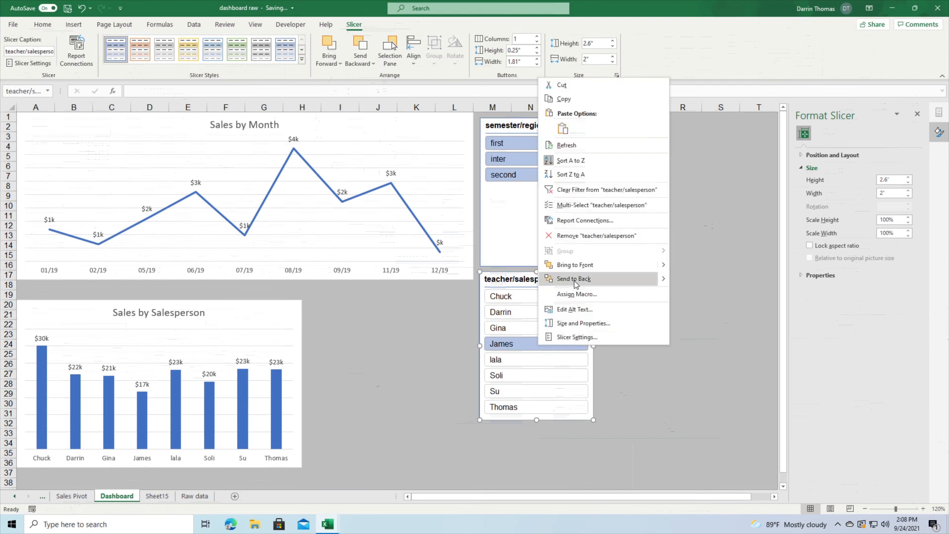
left_click(588, 223)
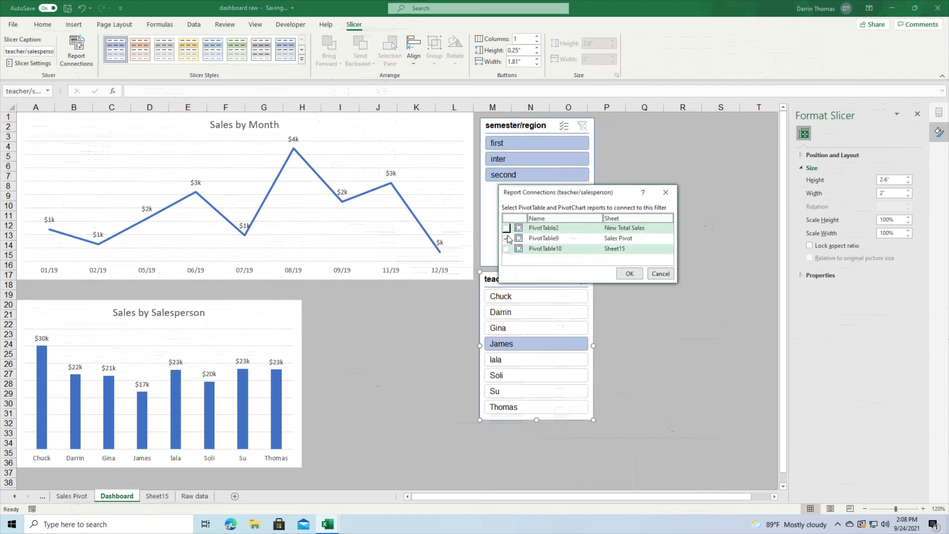
left_click(507, 249)
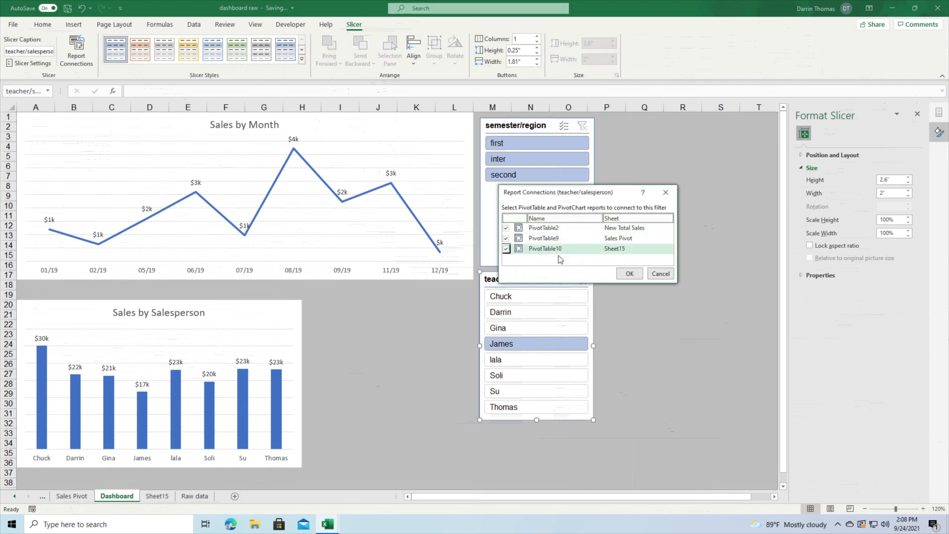
left_click(630, 273)
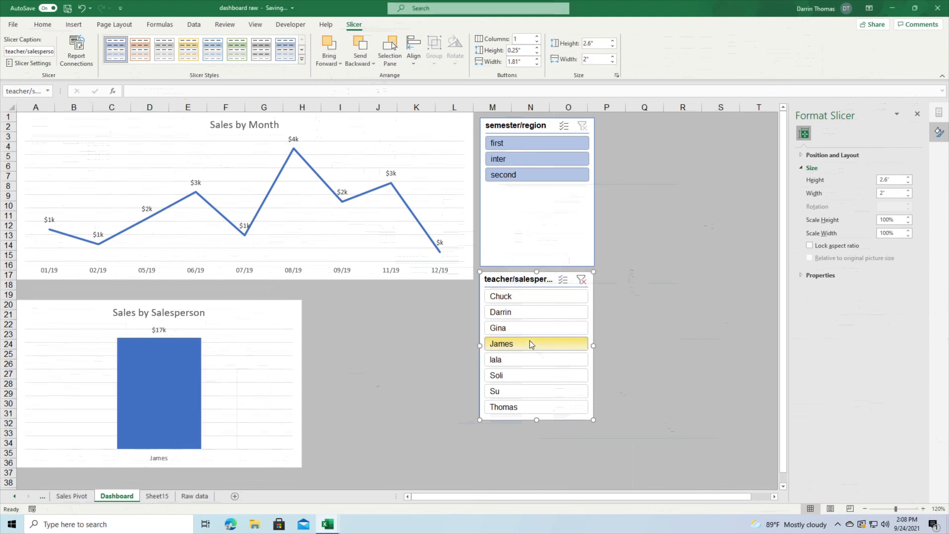
Step: Clear the teacher/salesperson filter and filter both charts to the second and fourth listed salespeople
left_click(581, 280)
left_click(549, 319)
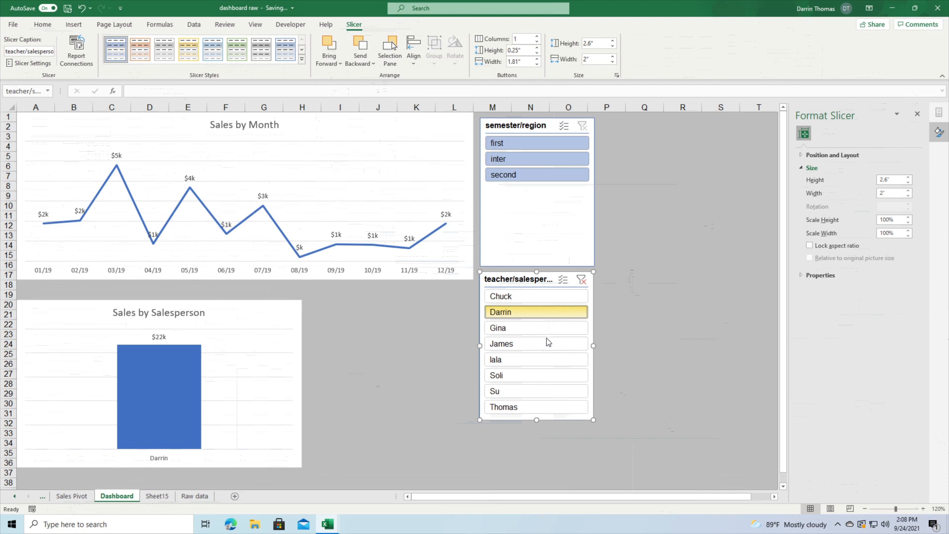
left_click(547, 338)
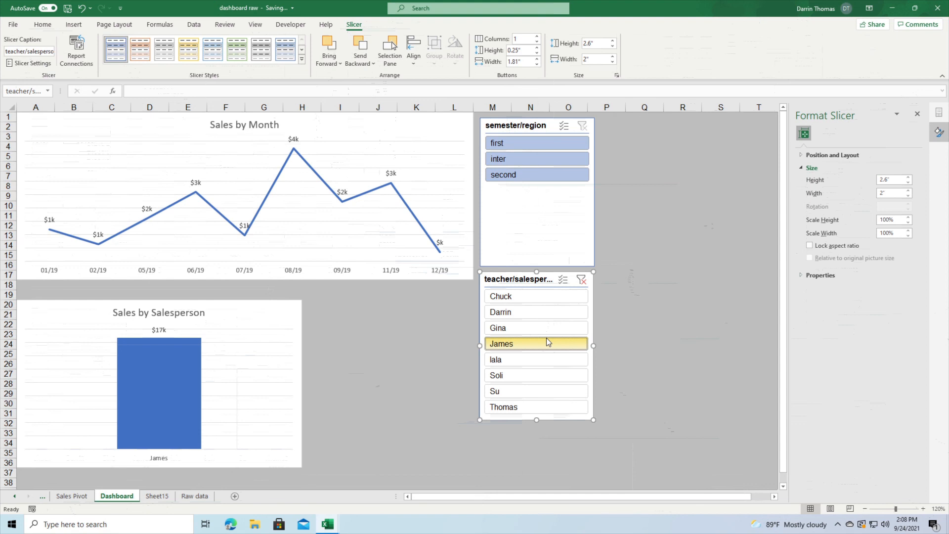
left_click(507, 316, "ctrl")
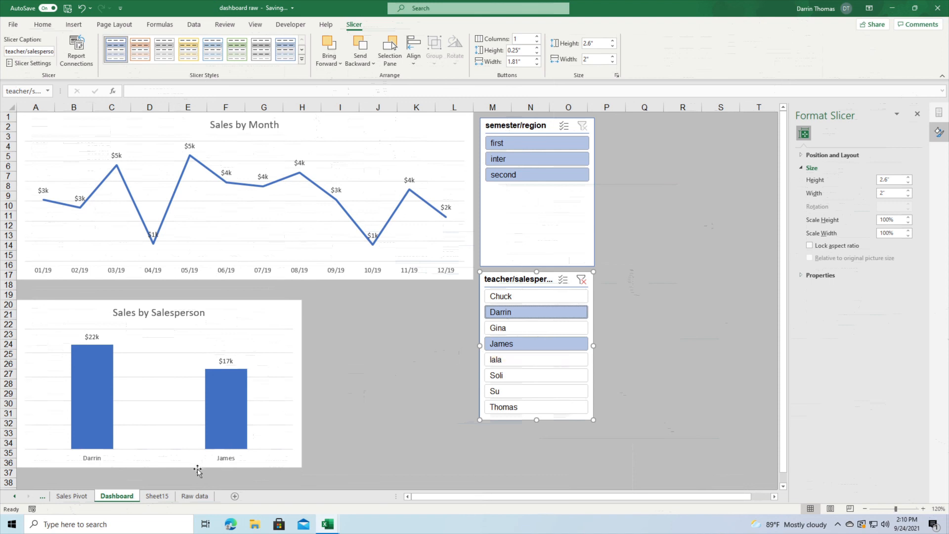
right_click(189, 499)
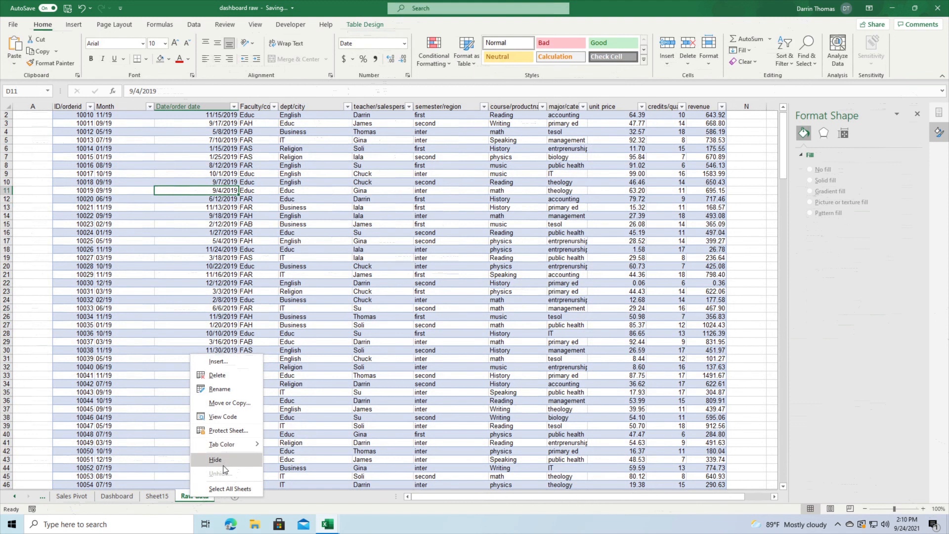
left_click(109, 496)
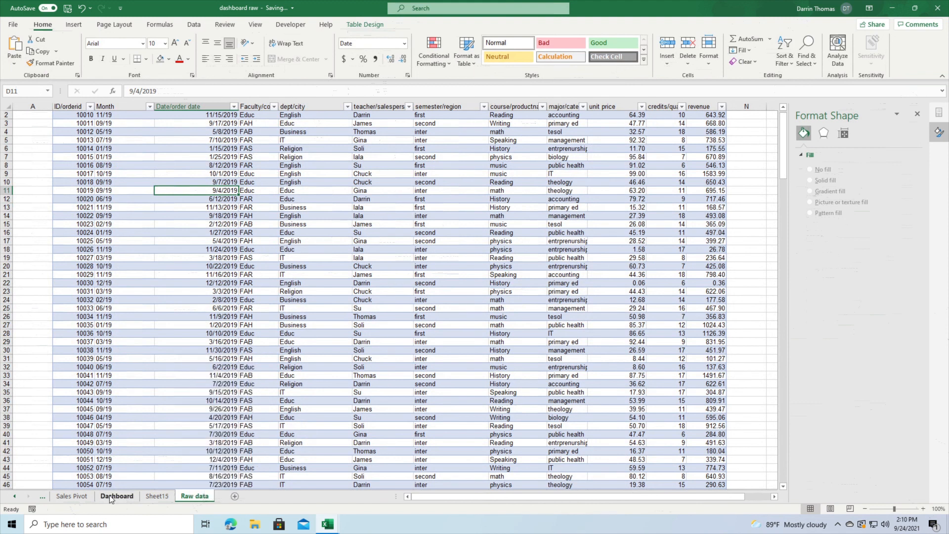
left_click(110, 496)
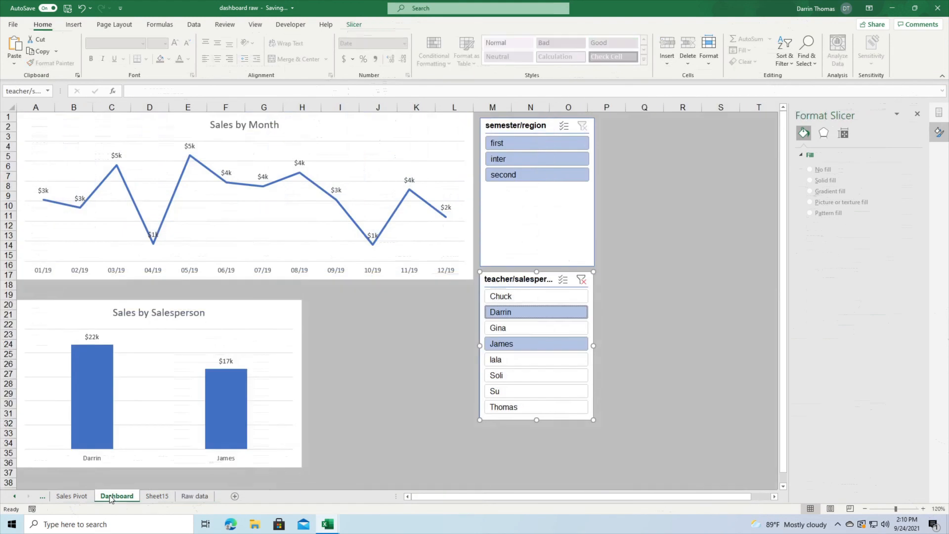